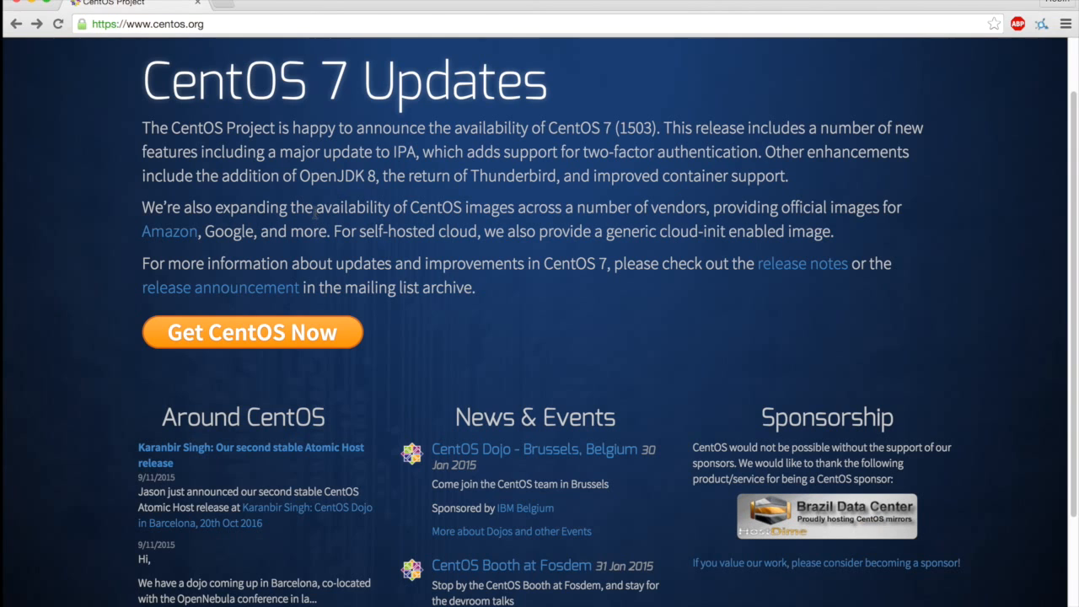
Open the Get CentOS download page and view its alternative downloads page in a new browser tab.
left_click(285, 341)
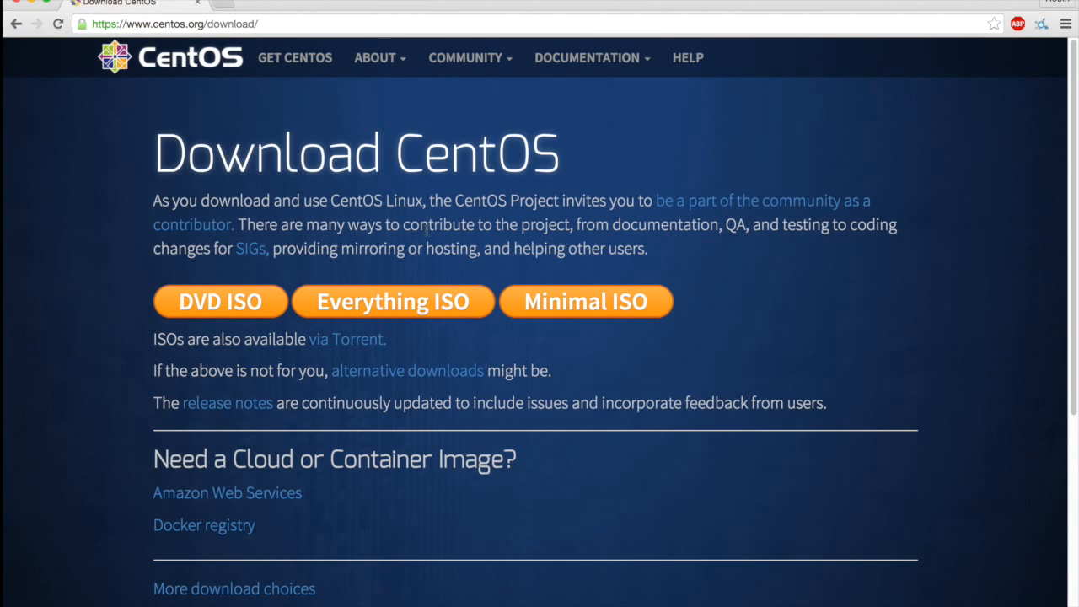
scroll(427, 230, "down", 1)
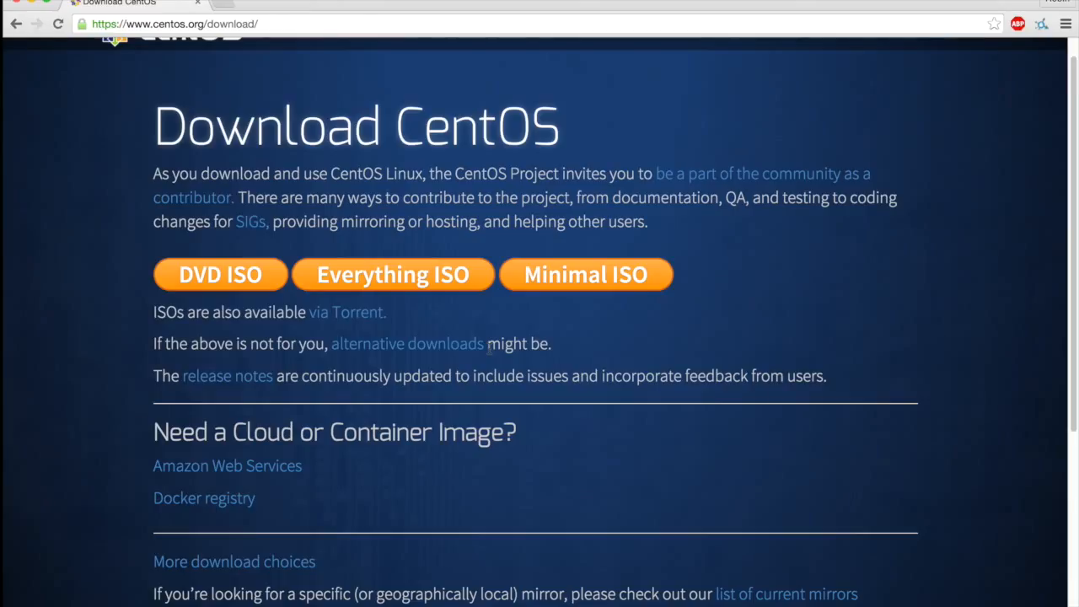
right_click(437, 354)
left_click(451, 359)
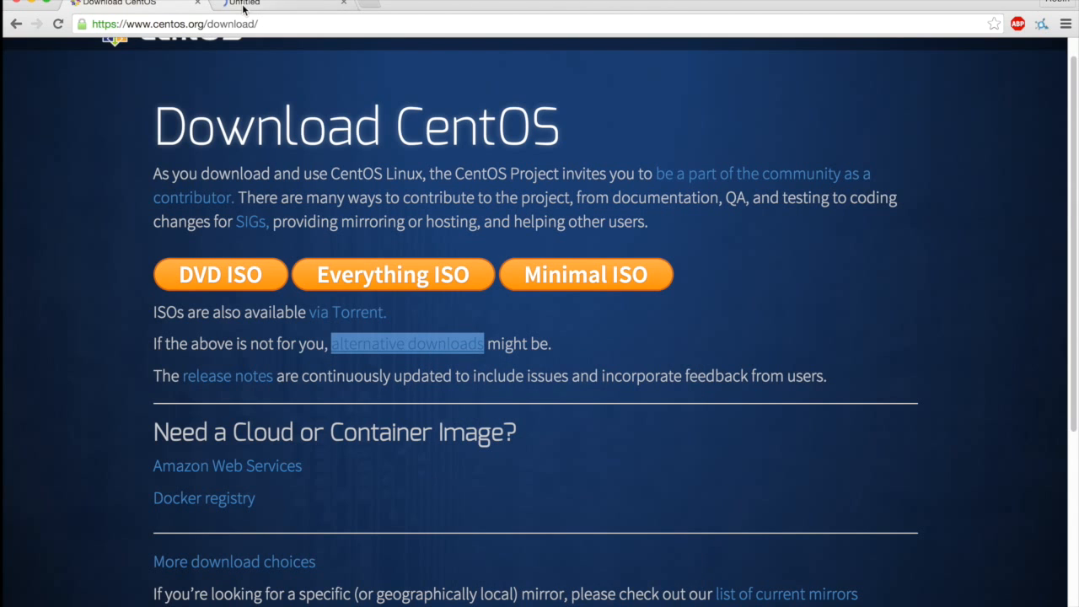
left_click(243, 7)
Open the CentOS-7 x86_64 ISO directory on the merlin.fit.vutbr.cz mirror.
scroll(337, 401, "down", 1)
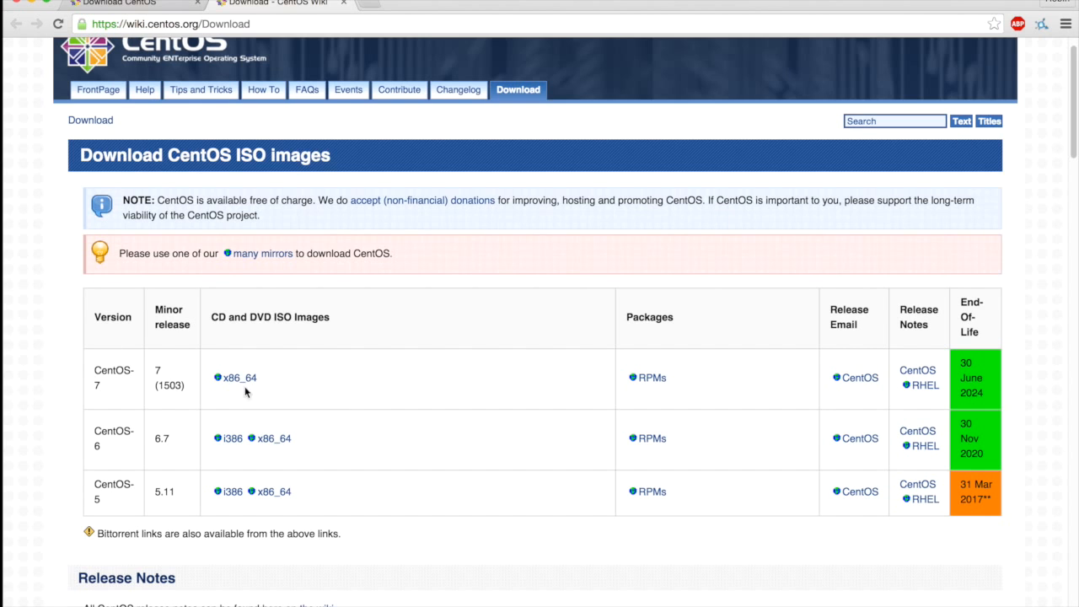
left_click(238, 378)
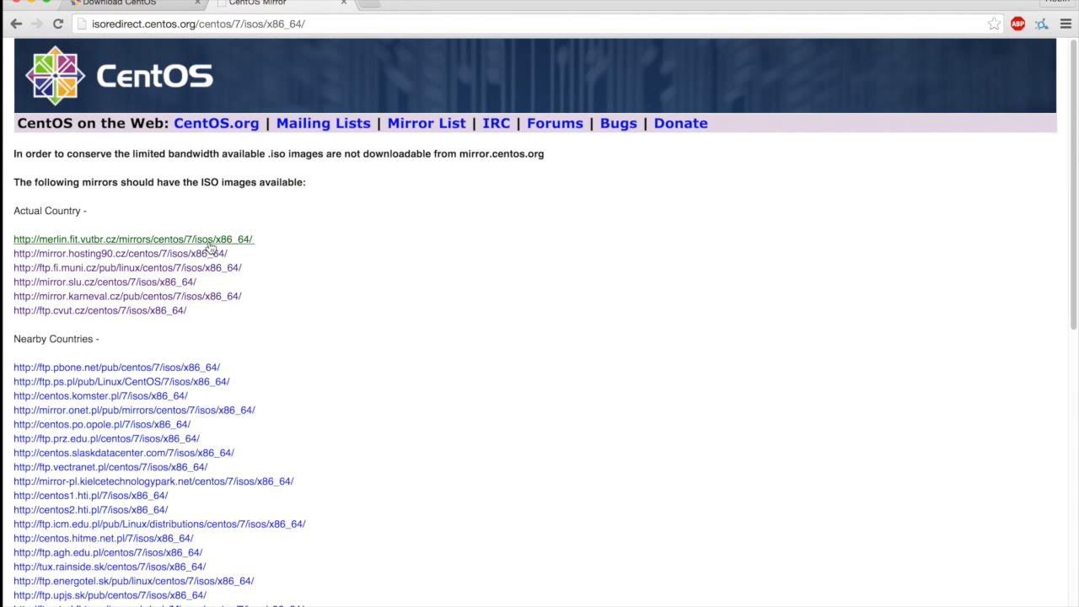
left_click(210, 241)
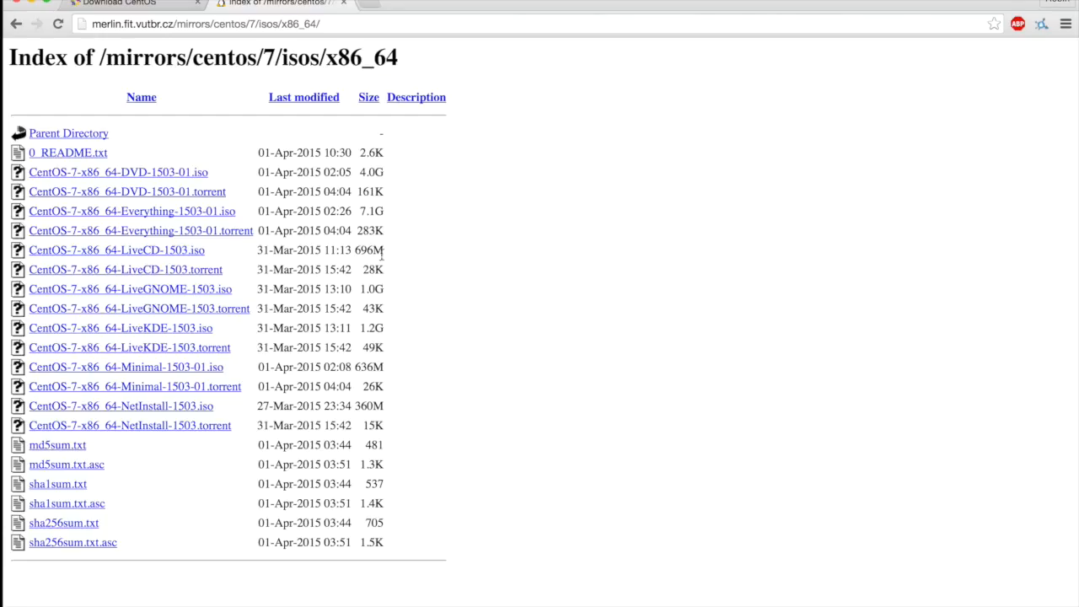
Examine the sizes of the LiveCD and LiveGNOME ISO images in the mirror's file listing.
double_click(365, 249)
left_click(324, 246)
double_click(366, 249)
left_click(367, 286)
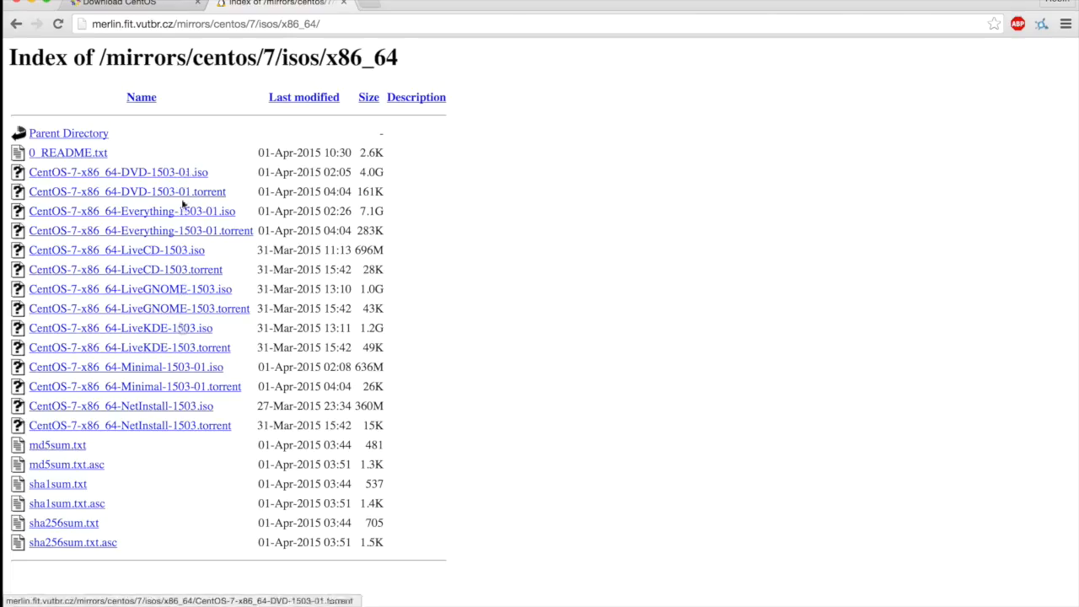
left_click(164, 606)
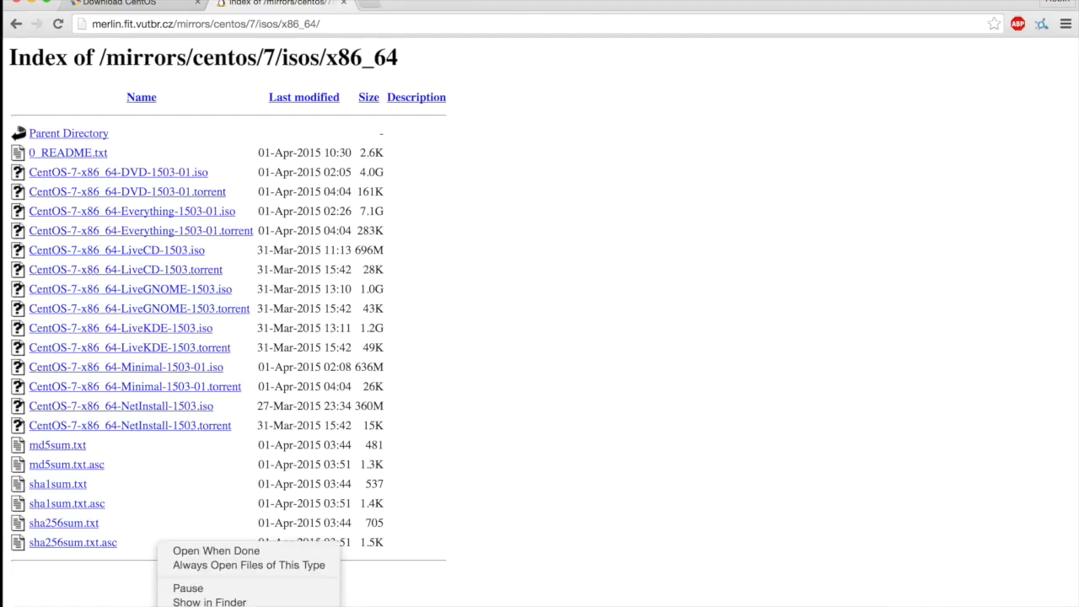
key("Escape")
left_click(163, 606)
left_click(173, 606)
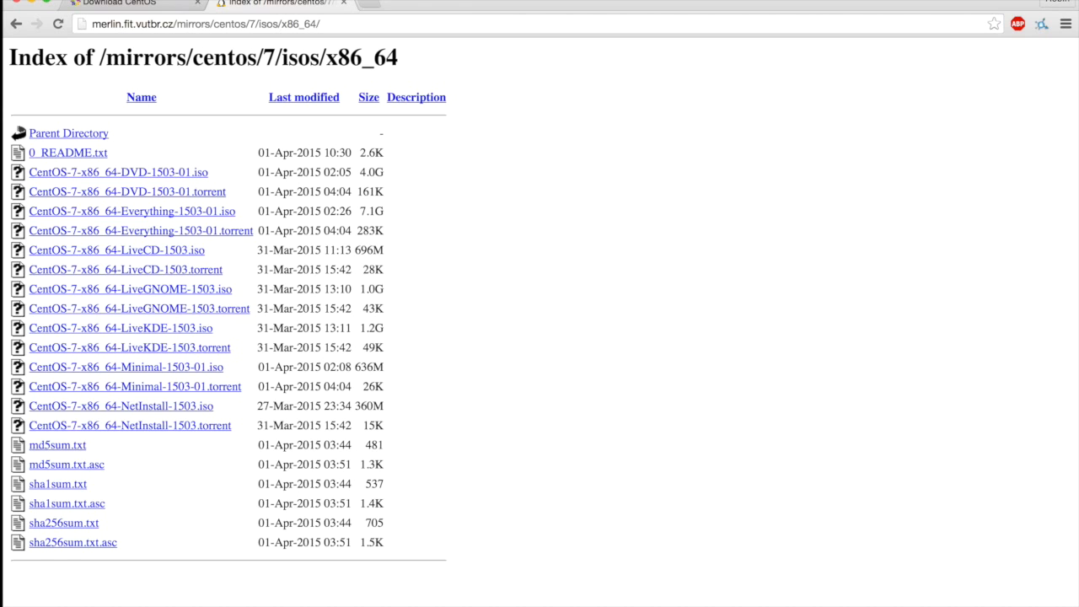
Minimize the browser, select the CentOS-7 ISO on the desktop, and switch to VMware Fusion's Virtual Machine Library.
left_click(24, 5)
left_click(952, 27)
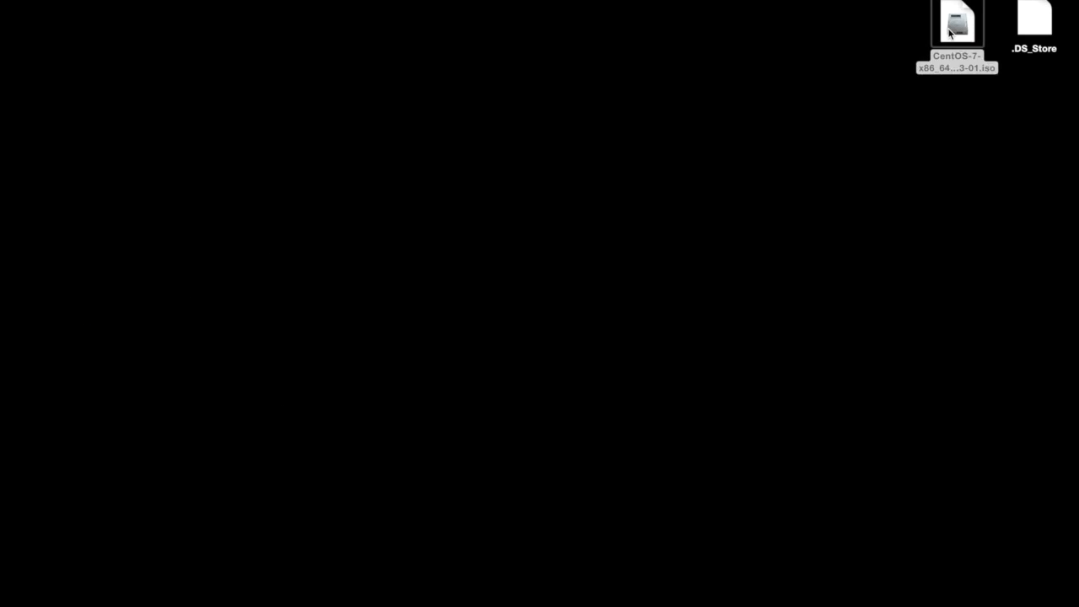
left_click(453, 198)
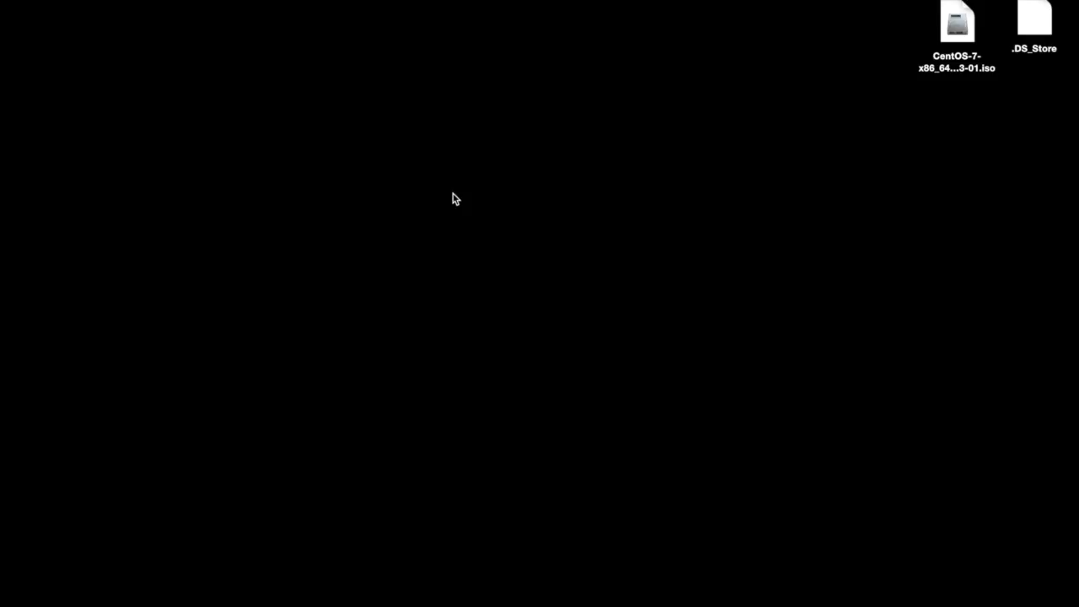
left_click(956, 30)
mouse_move(1, 364)
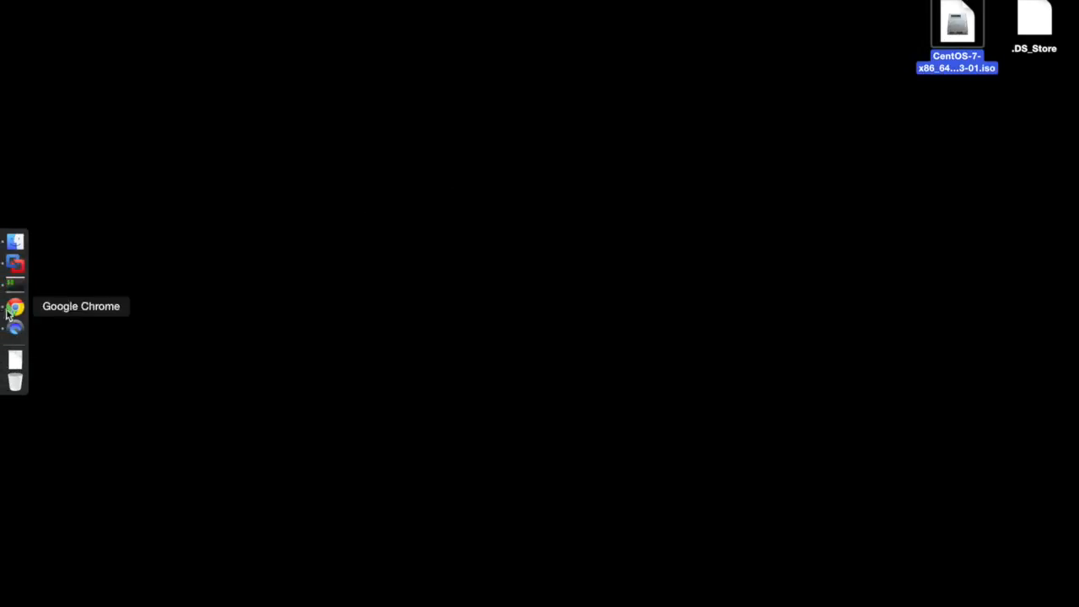
left_click(15, 262)
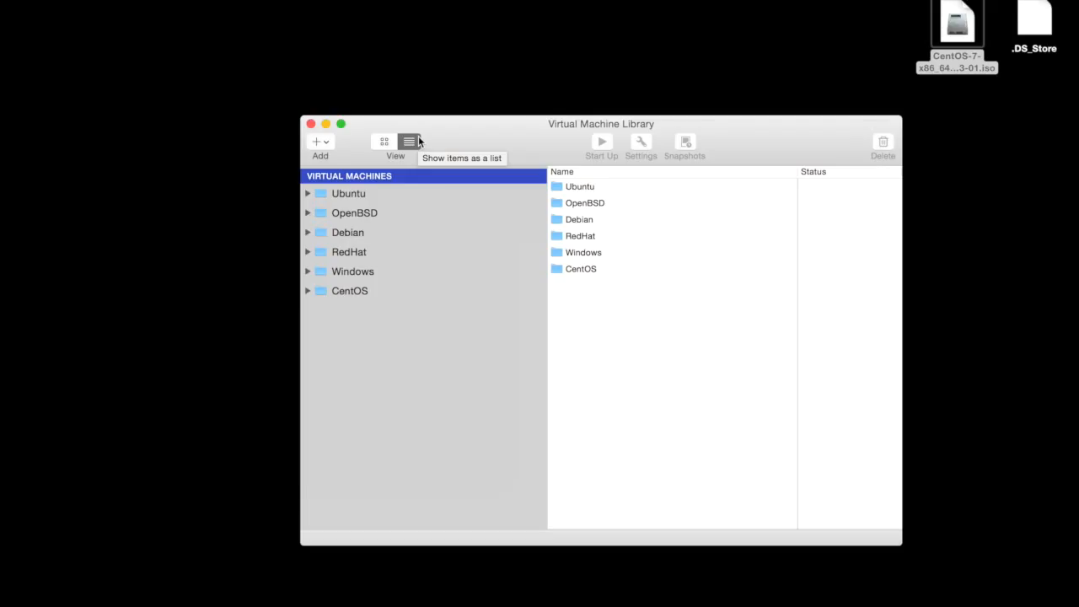
Start a new virtual machine using the desktop image CentOS-7-x86_64-DVD-1503-01.iso as the installation disc.
left_click(331, 145)
left_click(333, 159)
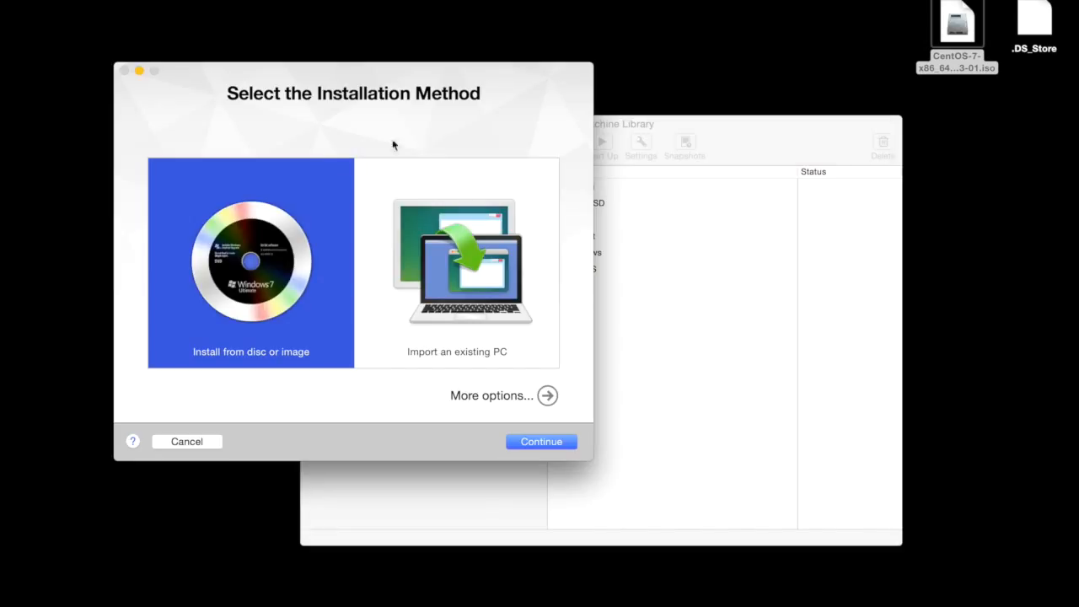
left_click_drag(965, 28, 265, 261)
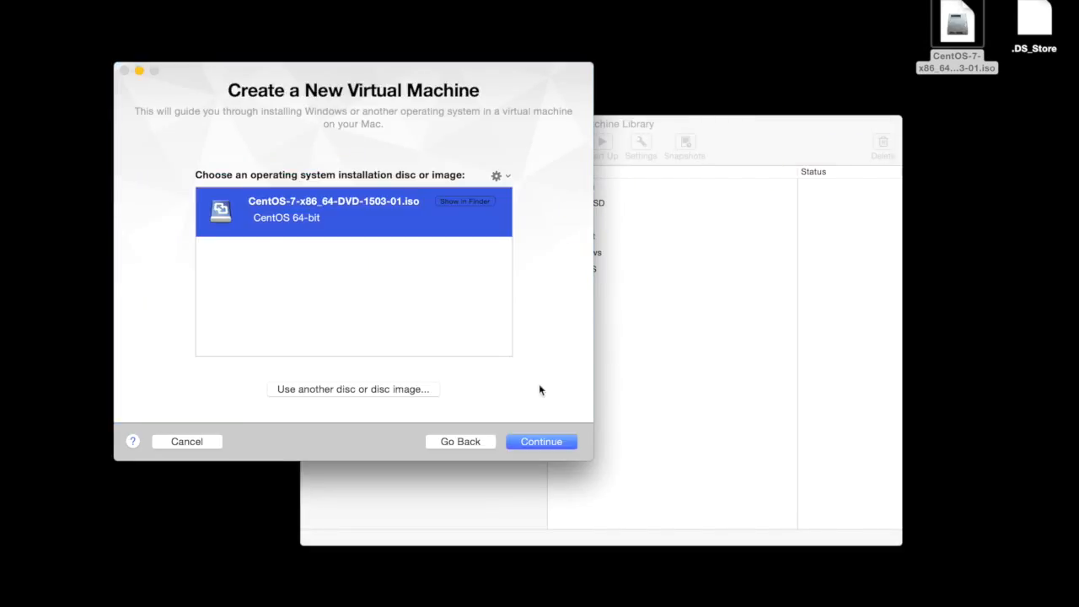
left_click(535, 445)
Disable Easy Install, keep the default machine settings, and save the virtual machine as CentOS 64-bit in the Virtual Machines folder.
left_click(290, 163)
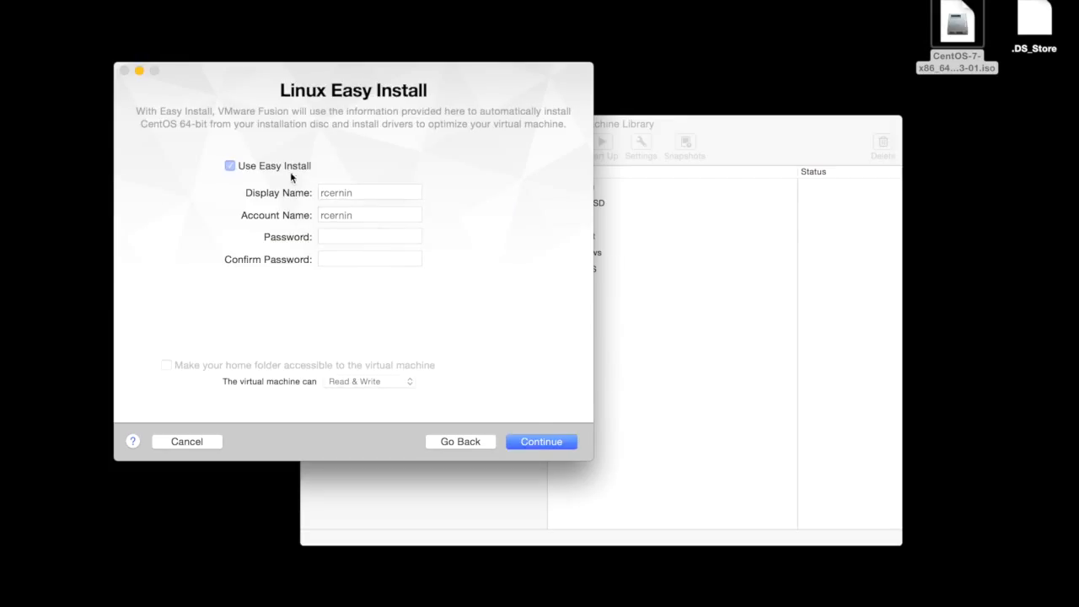
left_click(535, 441)
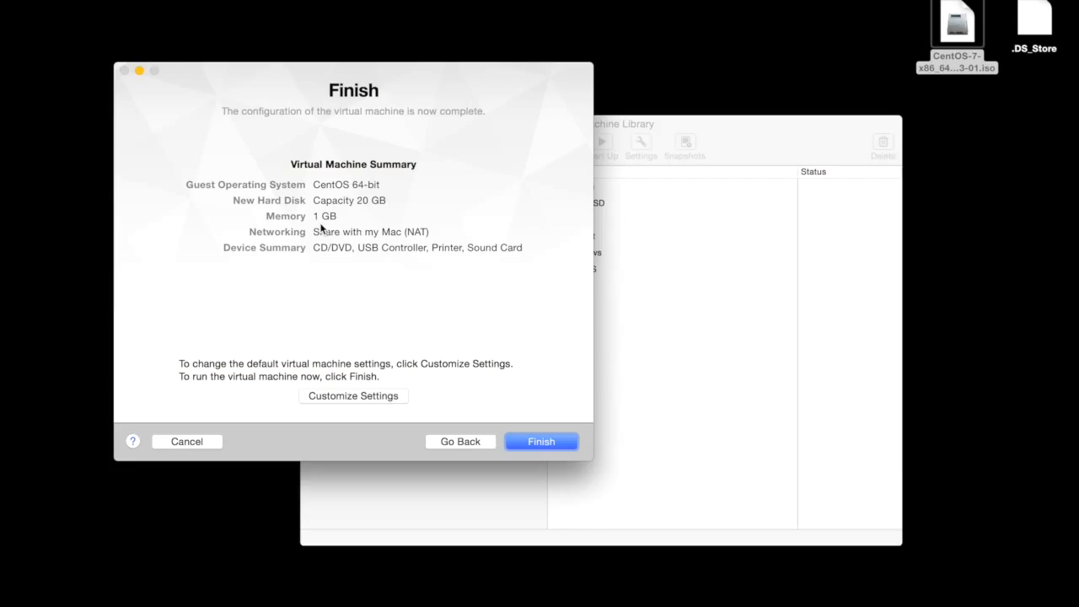
left_click(553, 444)
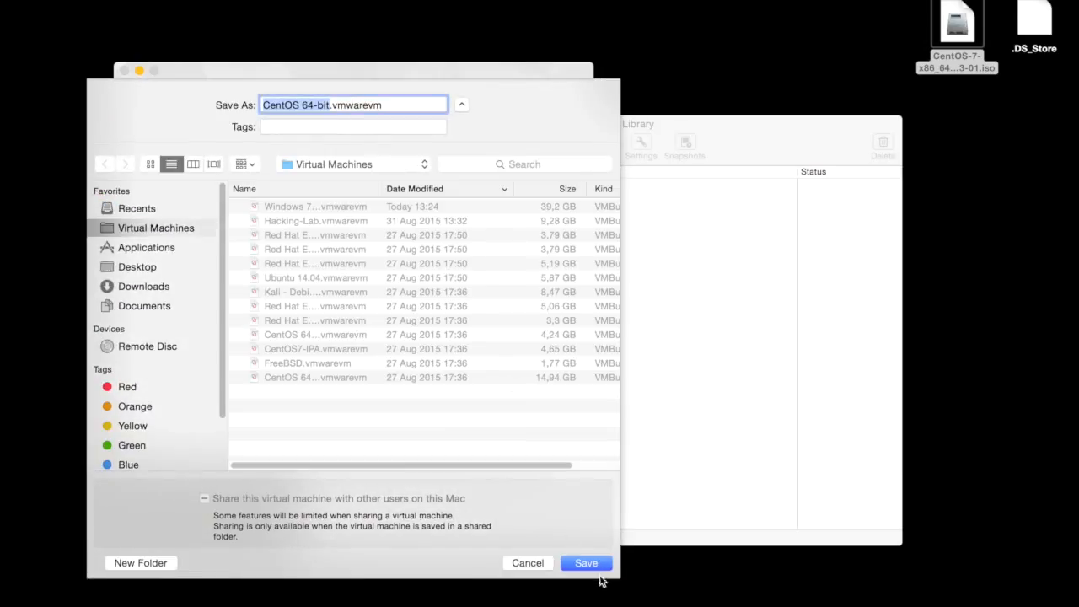
left_click(588, 562)
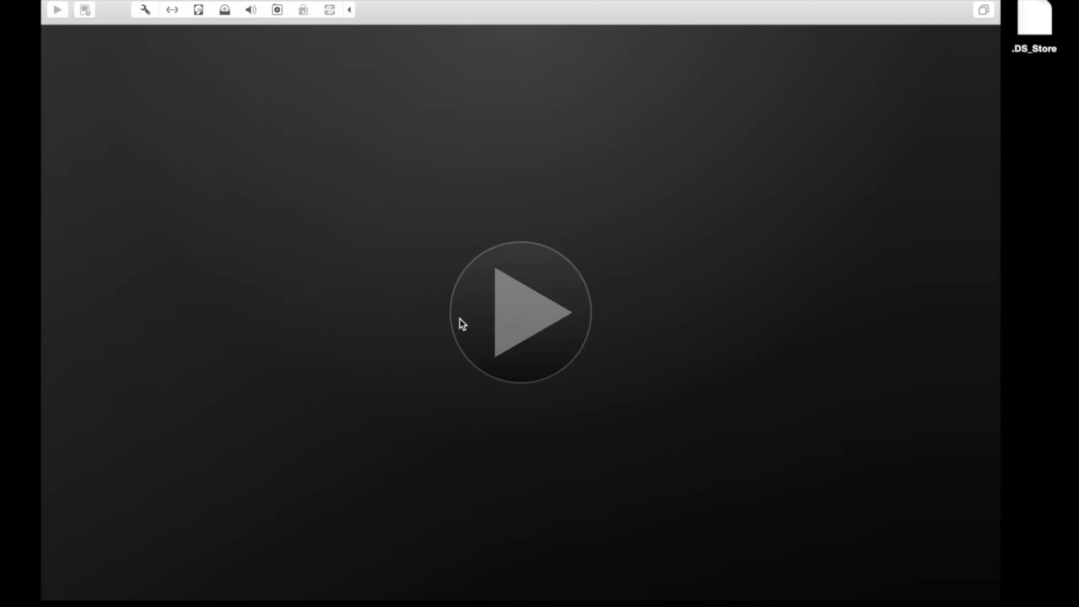
Boot the virtual machine with Install CentOS 7 and accept English (United States) as the installation language.
left_click(462, 323)
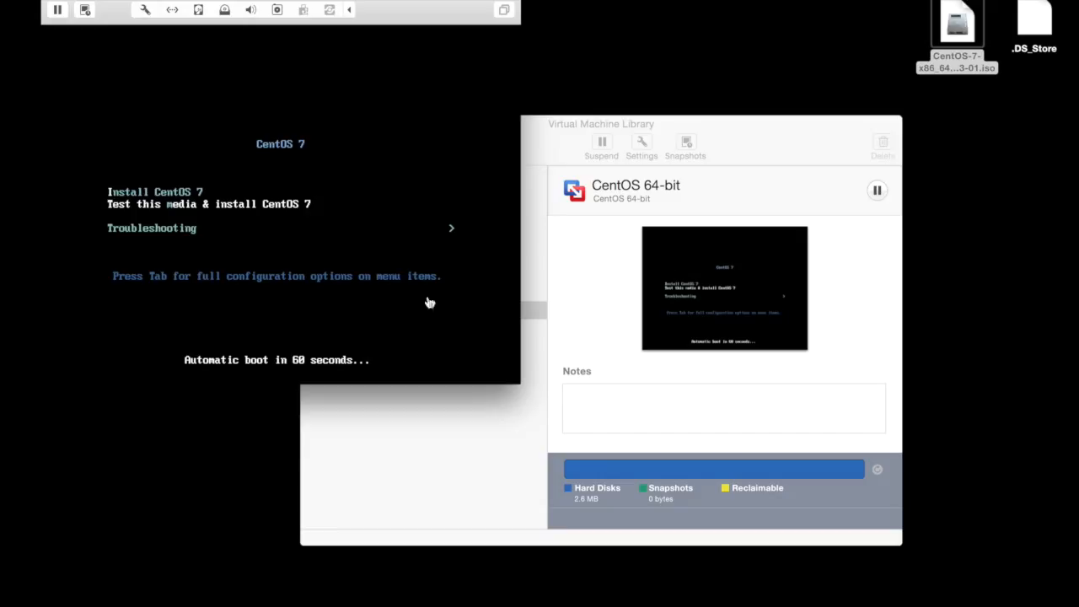
key("Up")
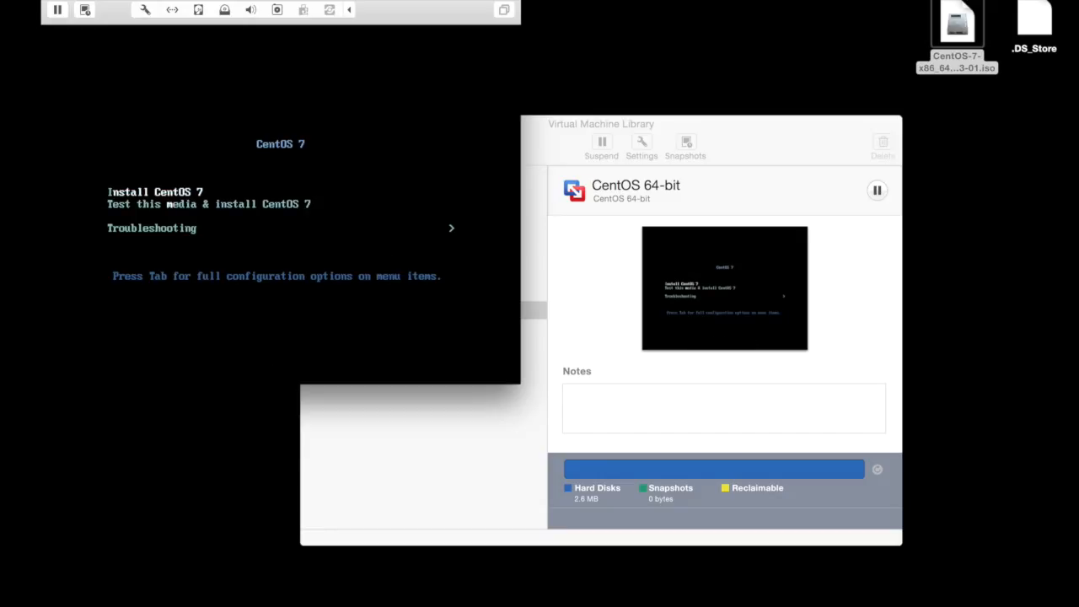
key("Return")
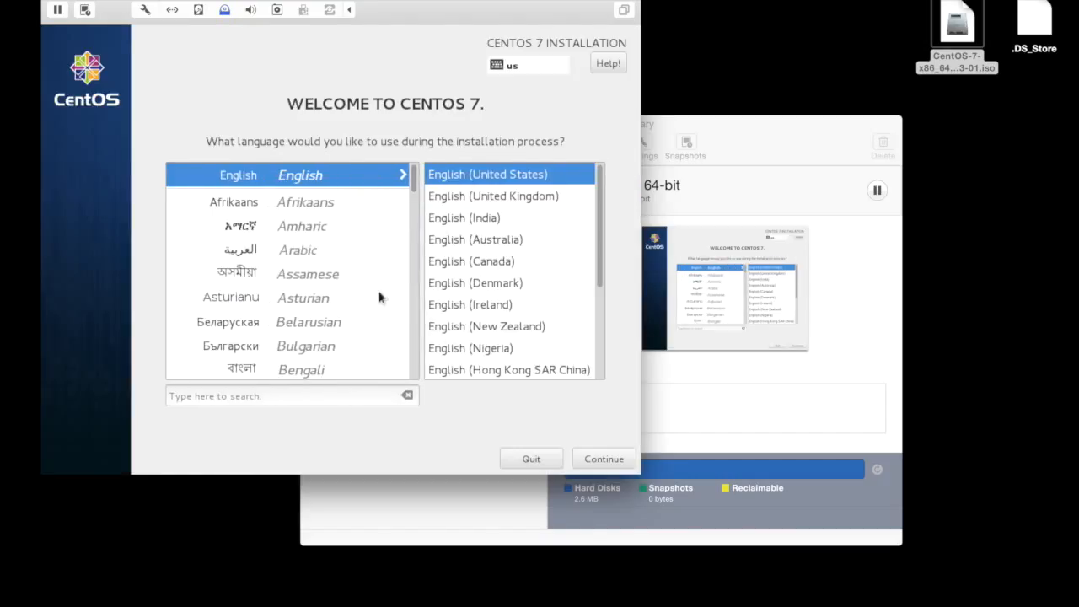
left_click(602, 459)
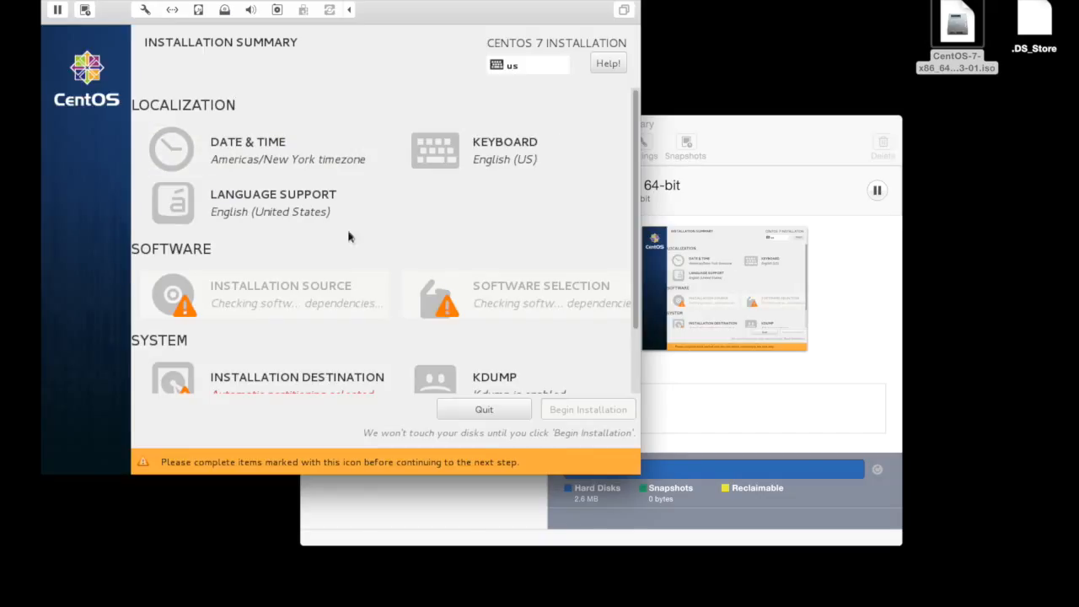
In the software selection, try Basic Web Server with the PHP Support and Perl for Web add-ons, and revert to Minimal Install.
scroll(634, 341, "down", 3)
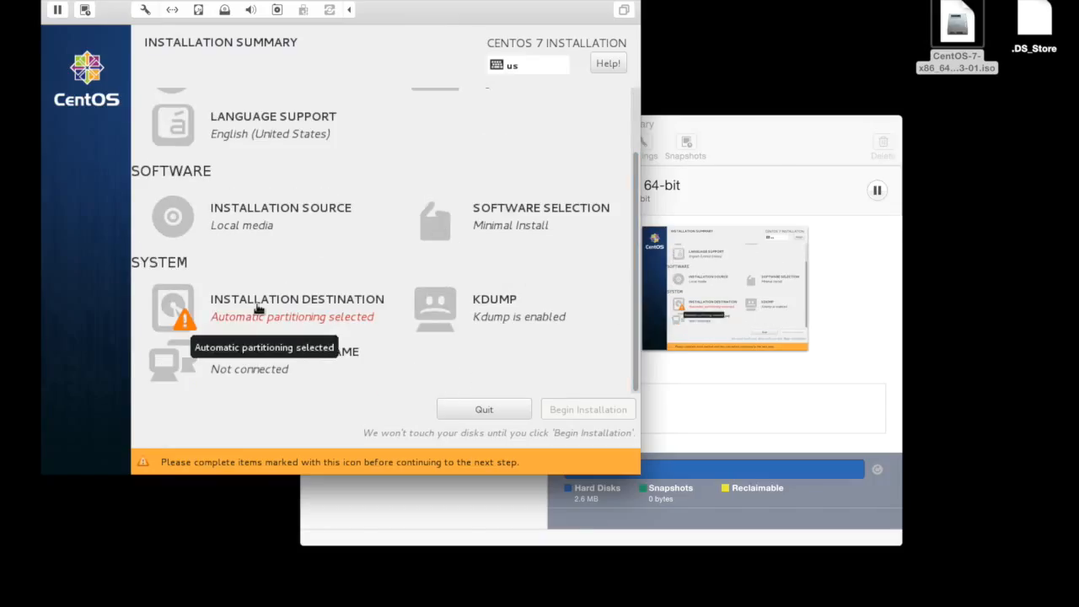
left_click(518, 204)
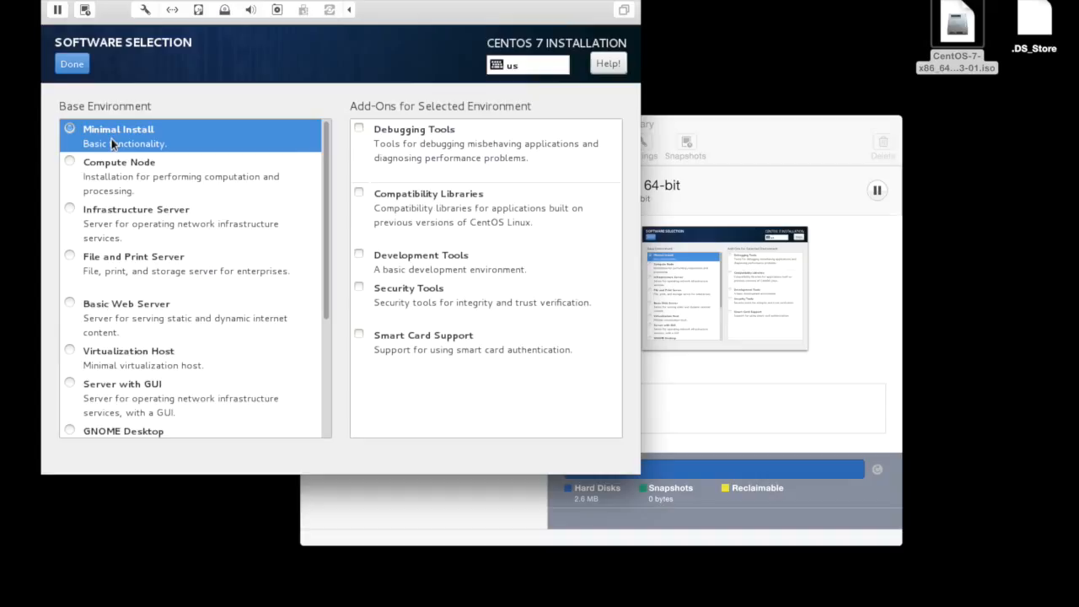
left_click(160, 310)
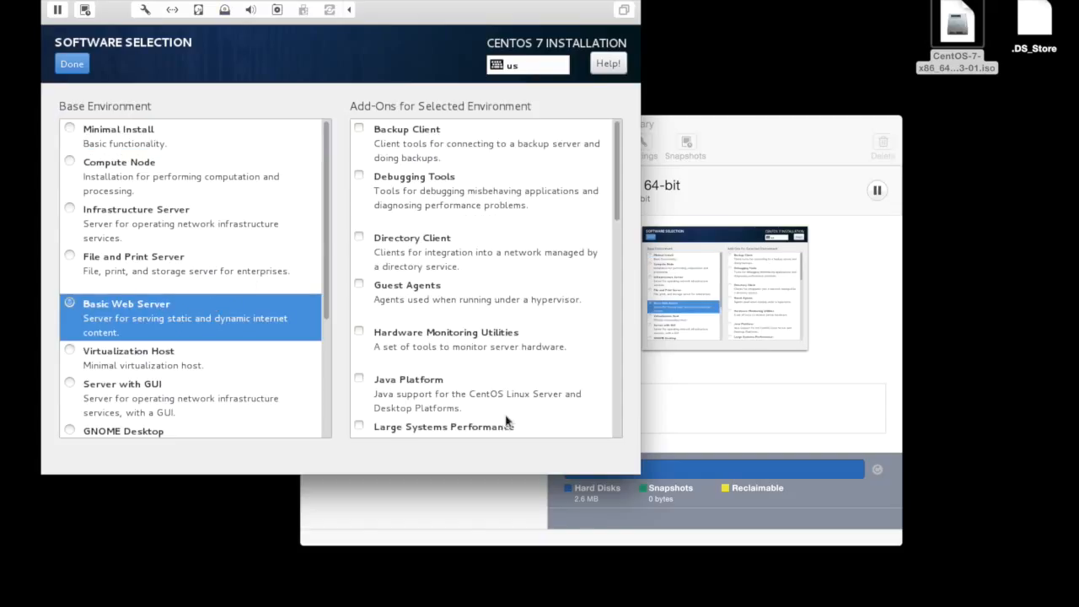
left_click(620, 230)
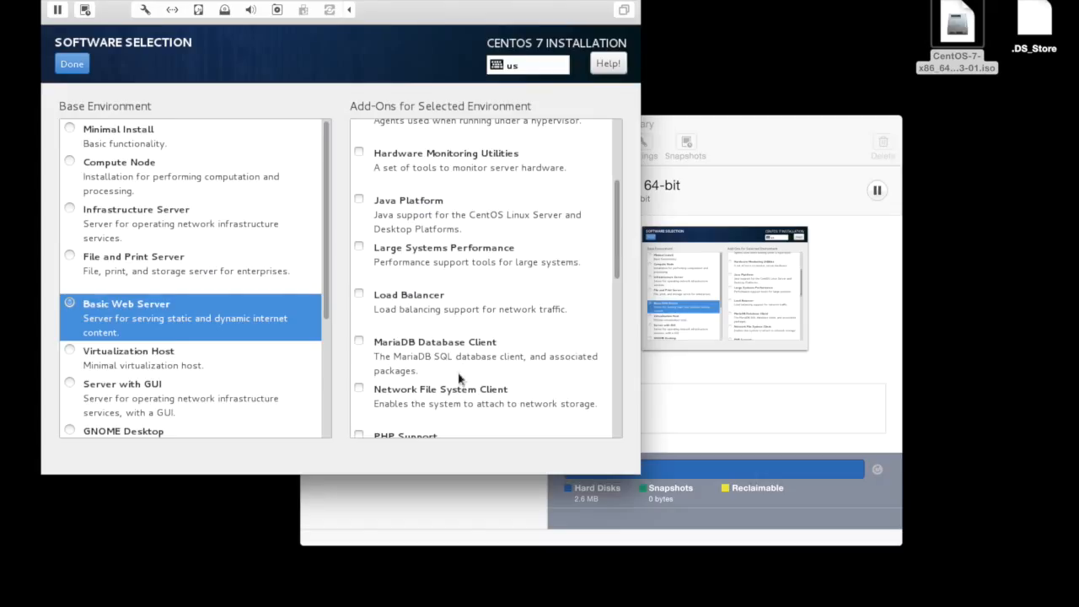
left_click(618, 293)
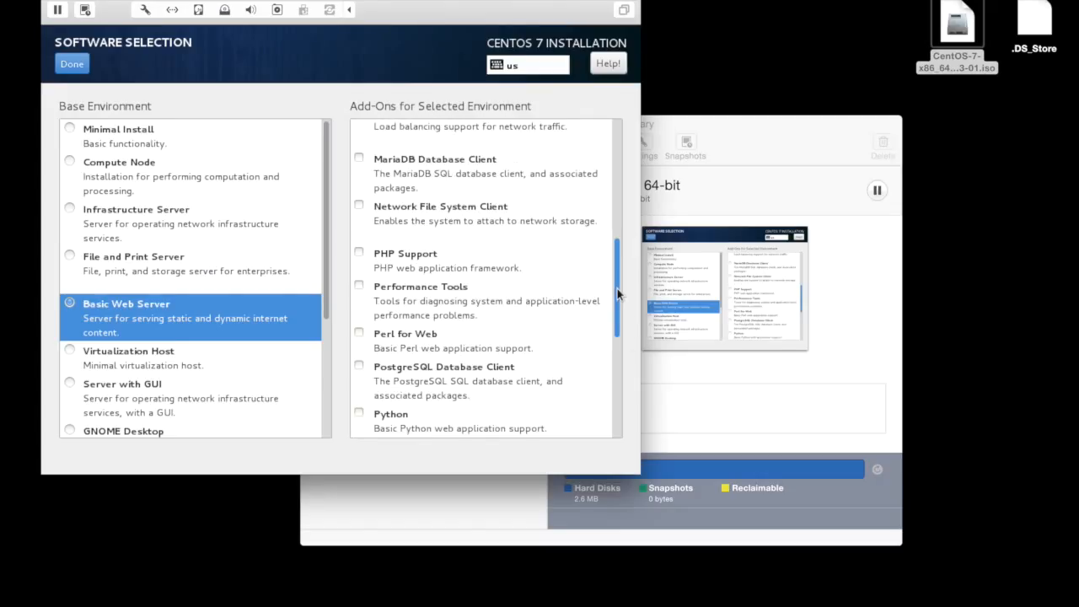
left_click(358, 255)
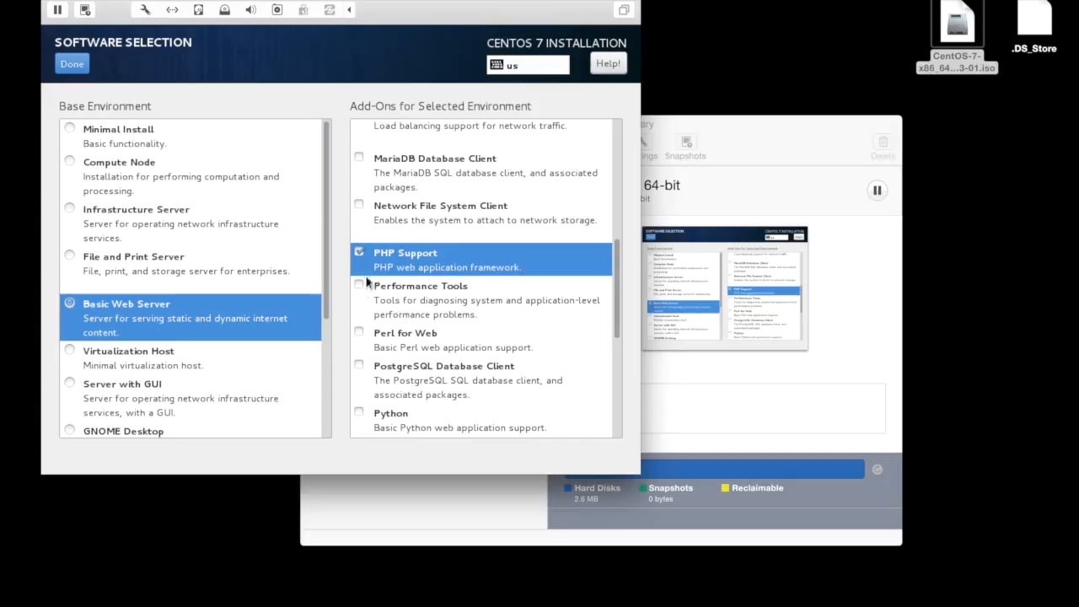
left_click(358, 334)
left_click(359, 333)
left_click(359, 253)
left_click(205, 131)
Try the KDE Plasma Workspaces and GNOME Desktop base environments.
scroll(321, 348, "down", 5)
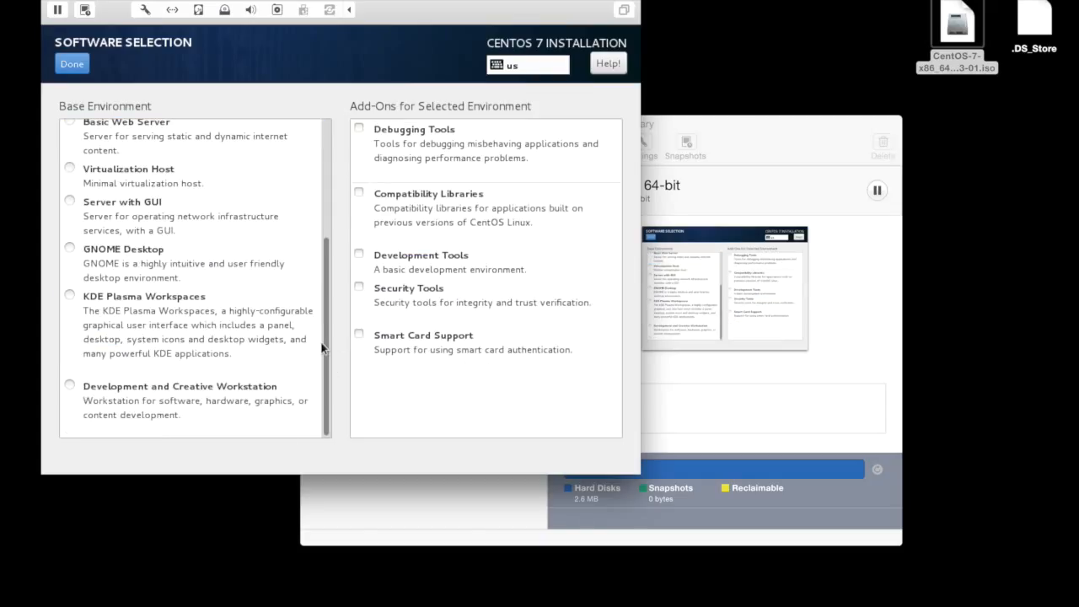
left_click(215, 357)
left_click(145, 261)
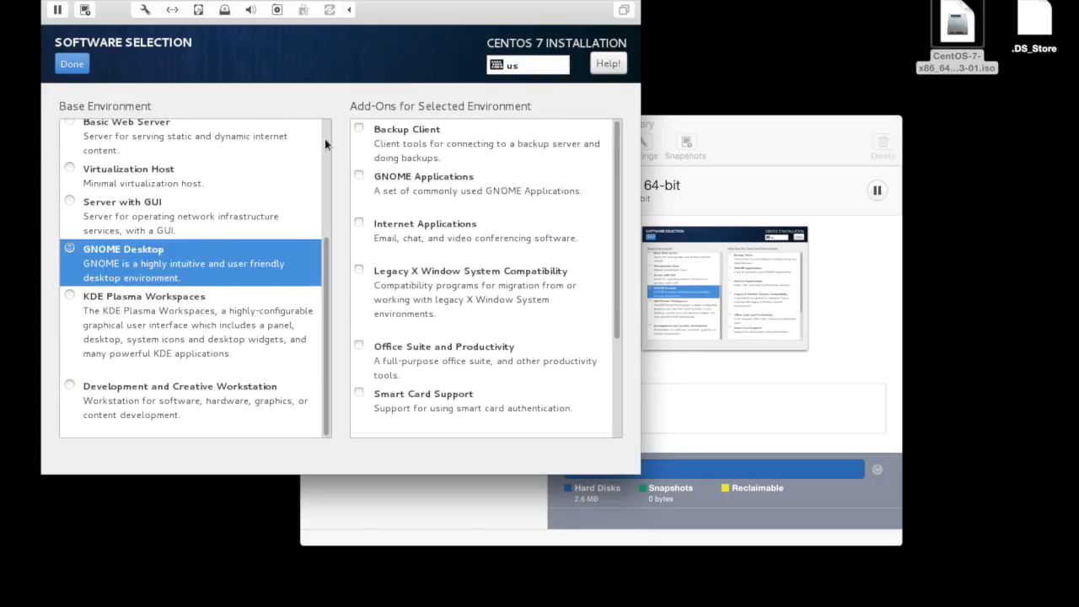
Choose the Minimal Install base environment without add-ons and confirm the software selection.
scroll(325, 138, "up", 5)
scroll(325, 128, "up", 1)
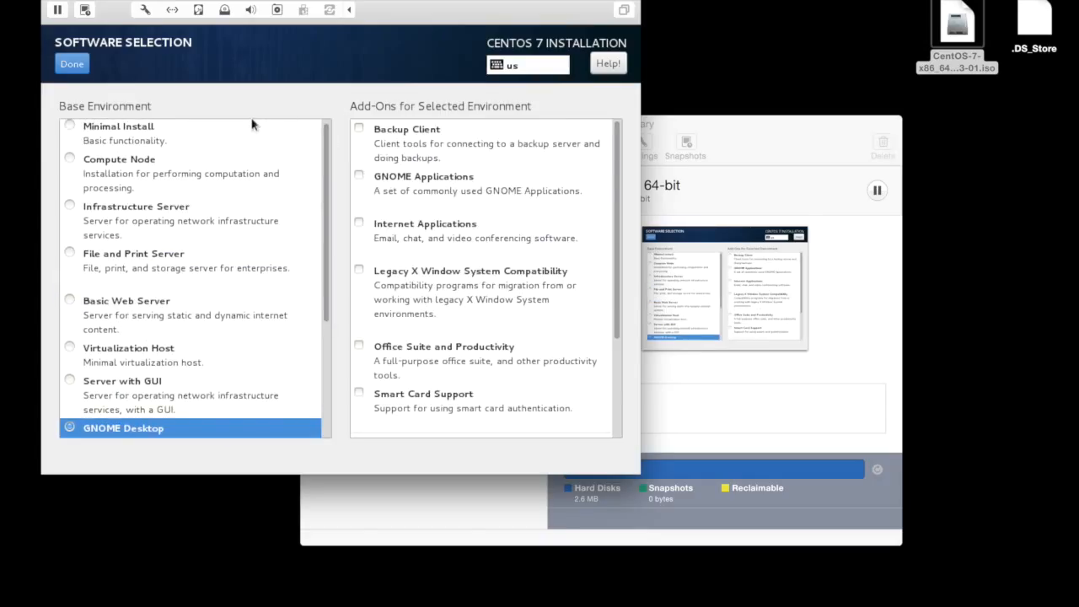
left_click(212, 131)
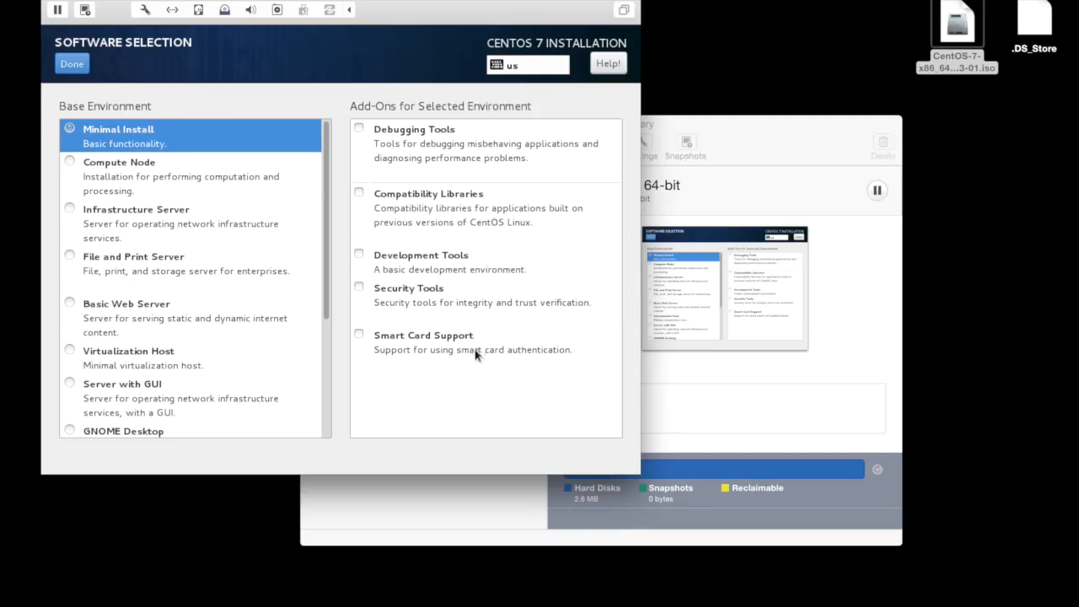
left_click(71, 68)
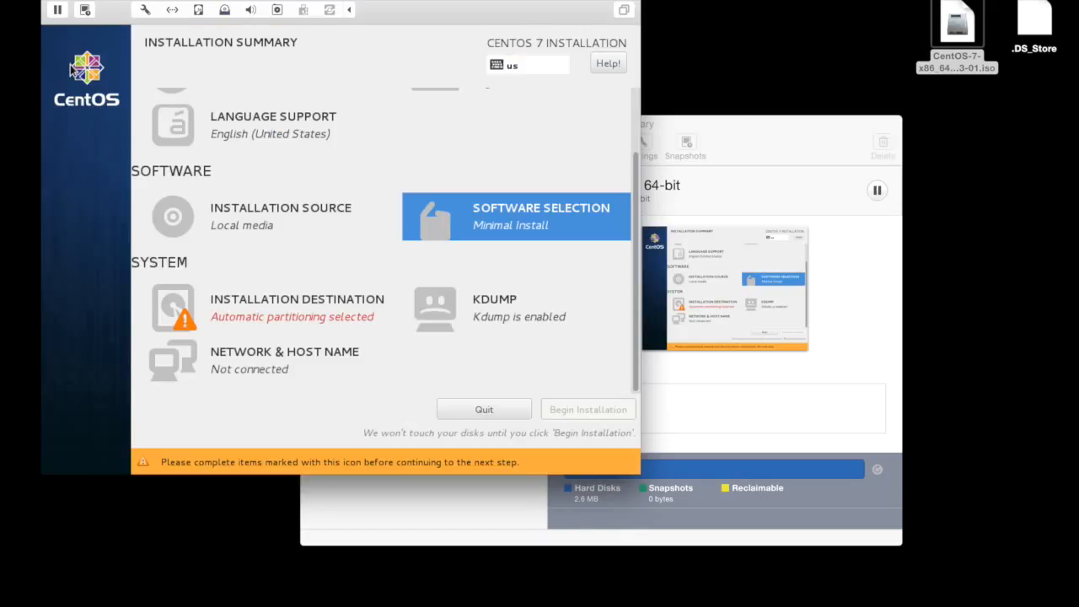
Switch the installation destination to manual partitioning and generate the LVM mount points automatically.
left_click(320, 294)
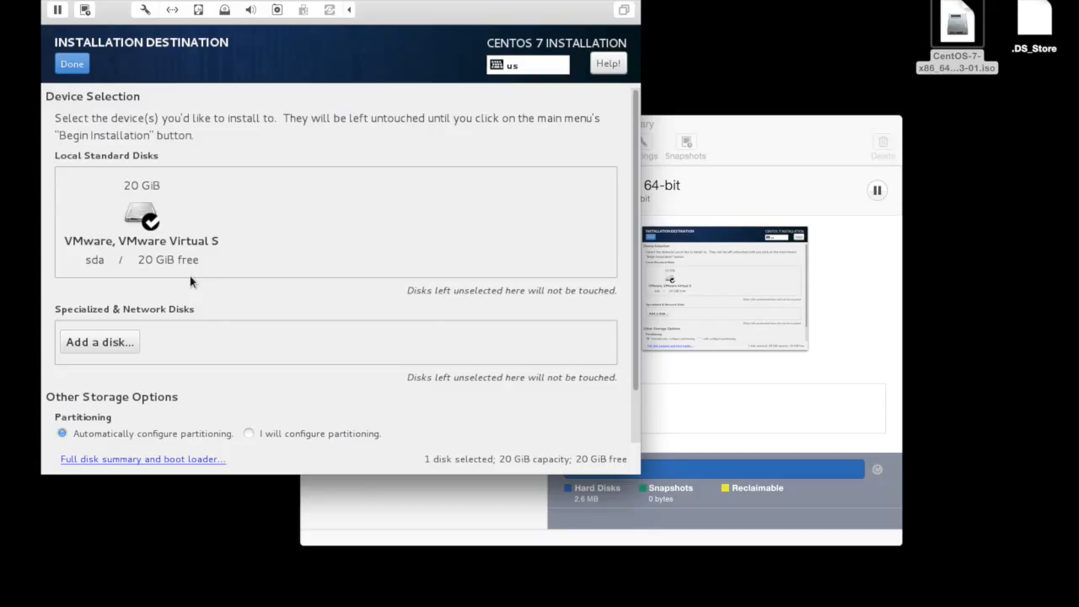
left_click(73, 66)
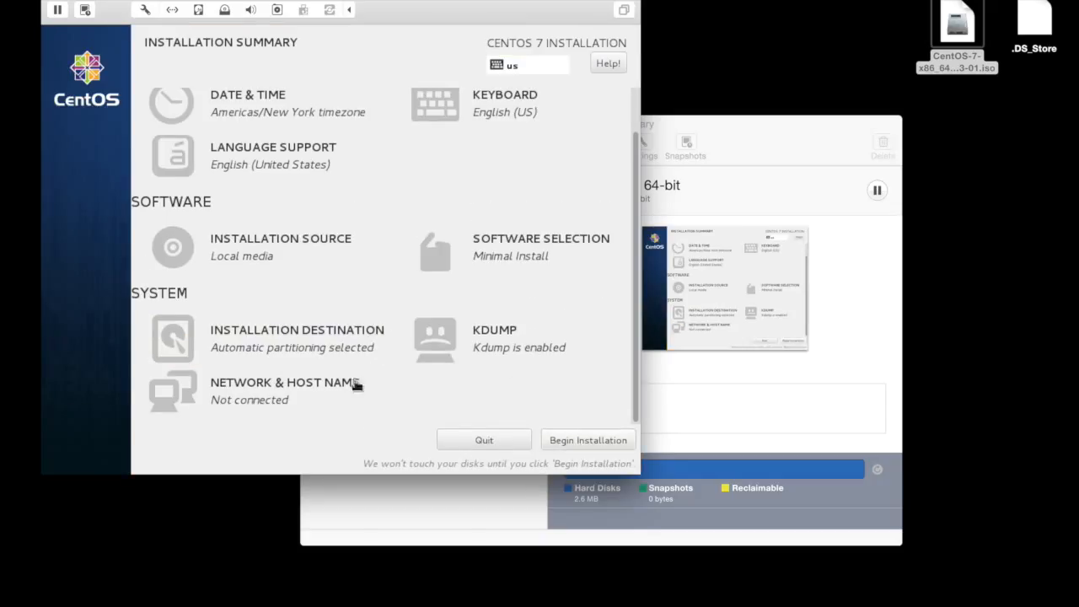
left_click(248, 330)
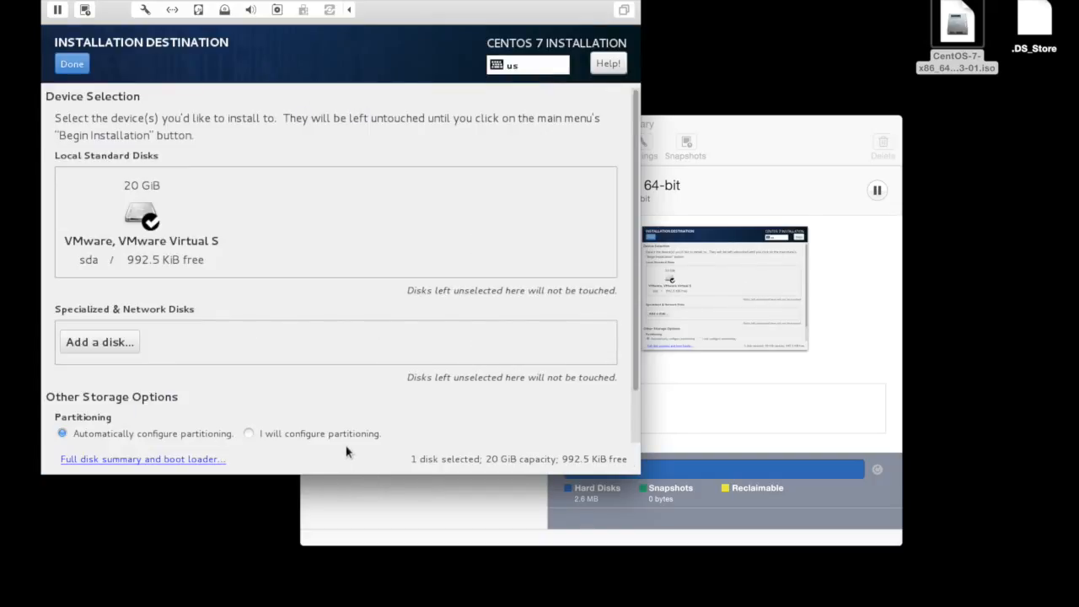
left_click(313, 436)
left_click(71, 64)
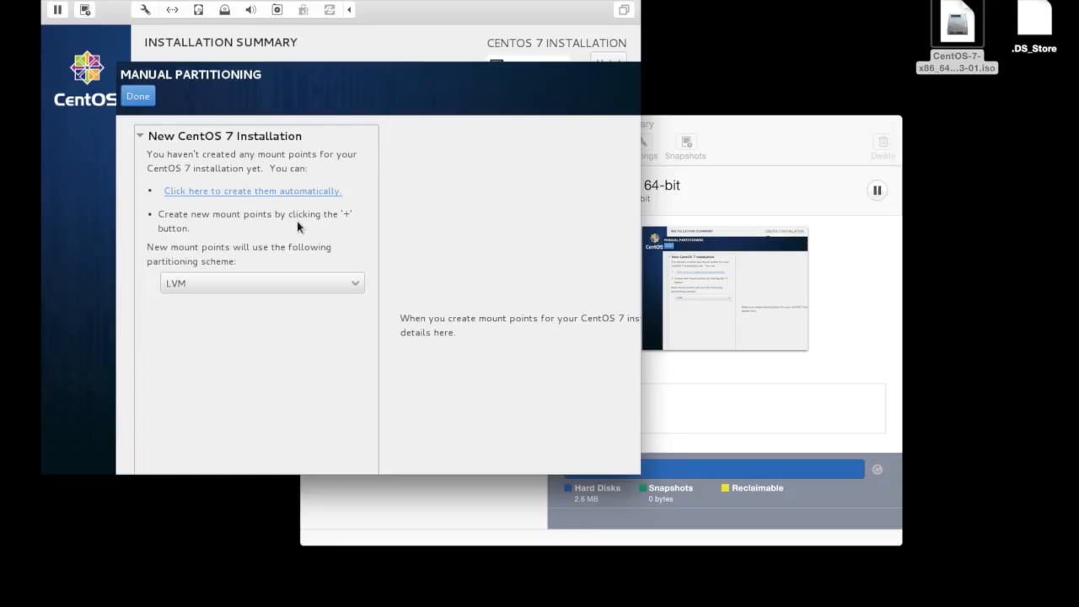
left_click(245, 192)
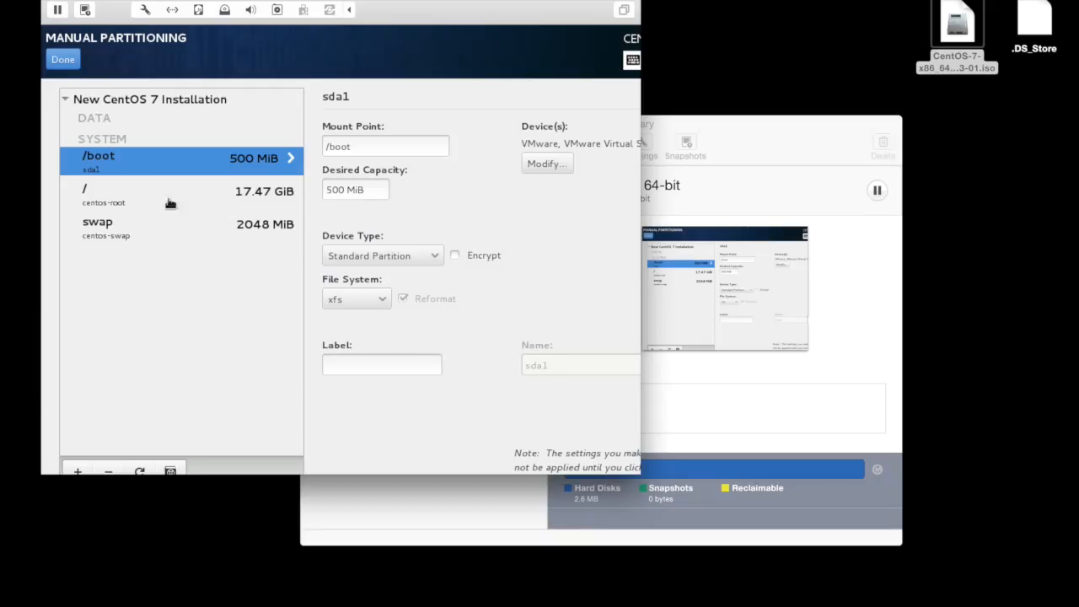
Set the size policy of the root partition's centos volume group to As large as possible and save it.
left_click(198, 197)
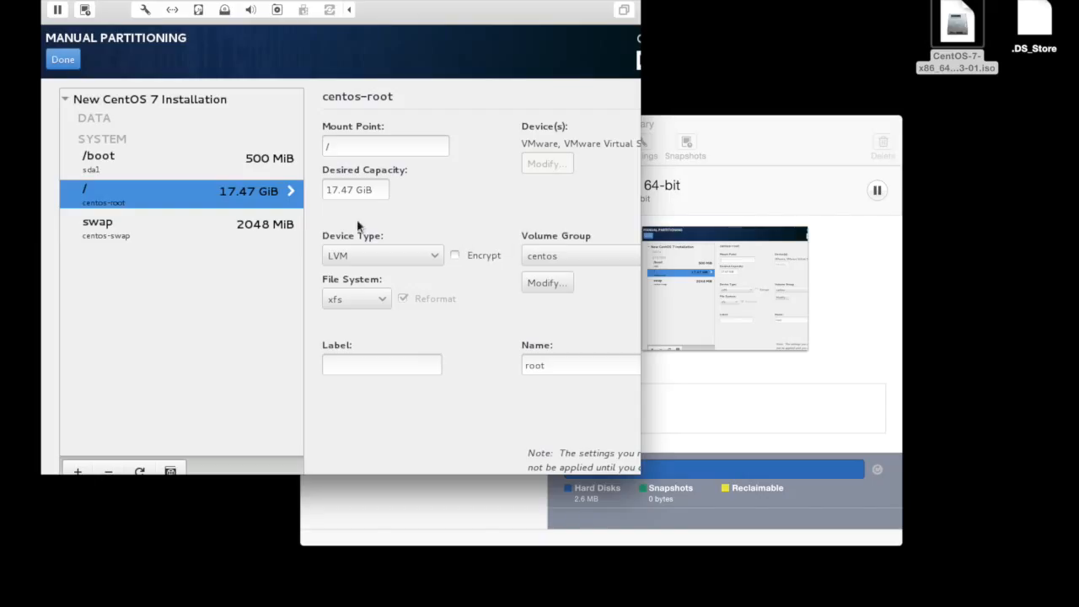
left_click(546, 282)
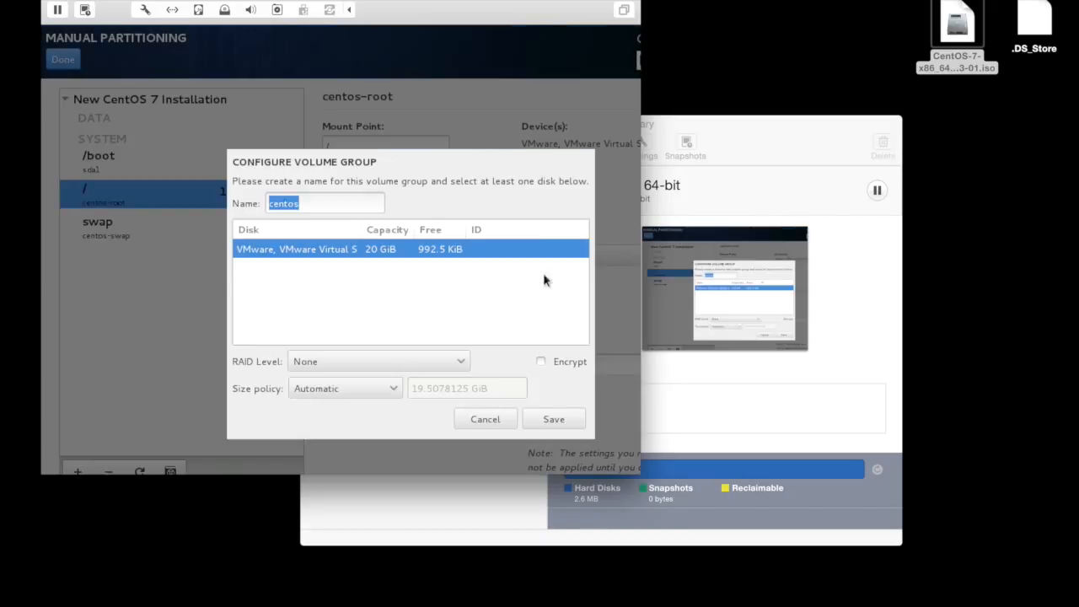
left_click(333, 388)
left_click(338, 410)
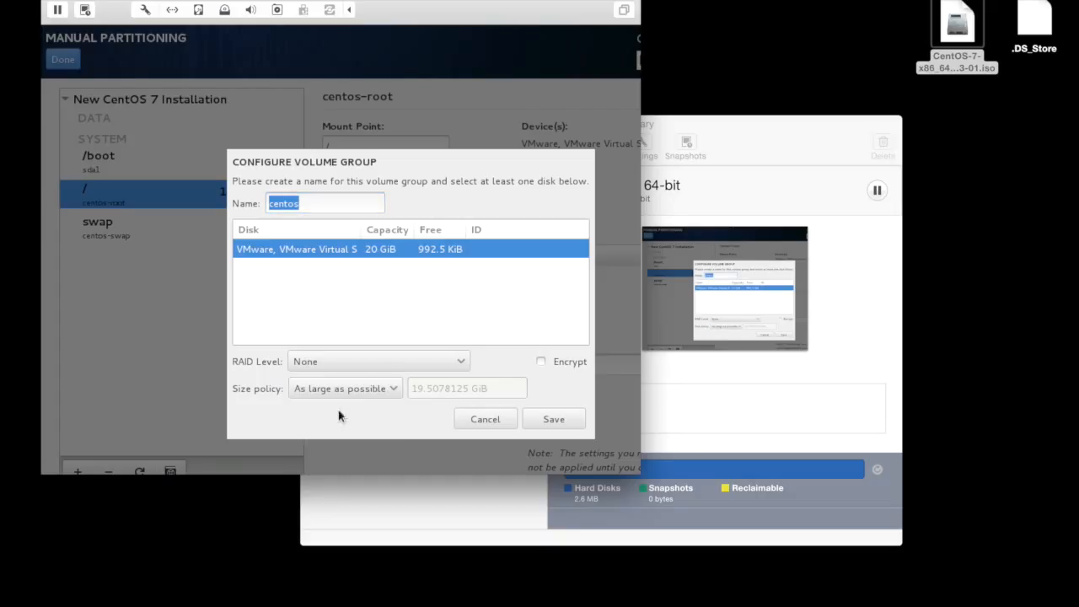
left_click(552, 422)
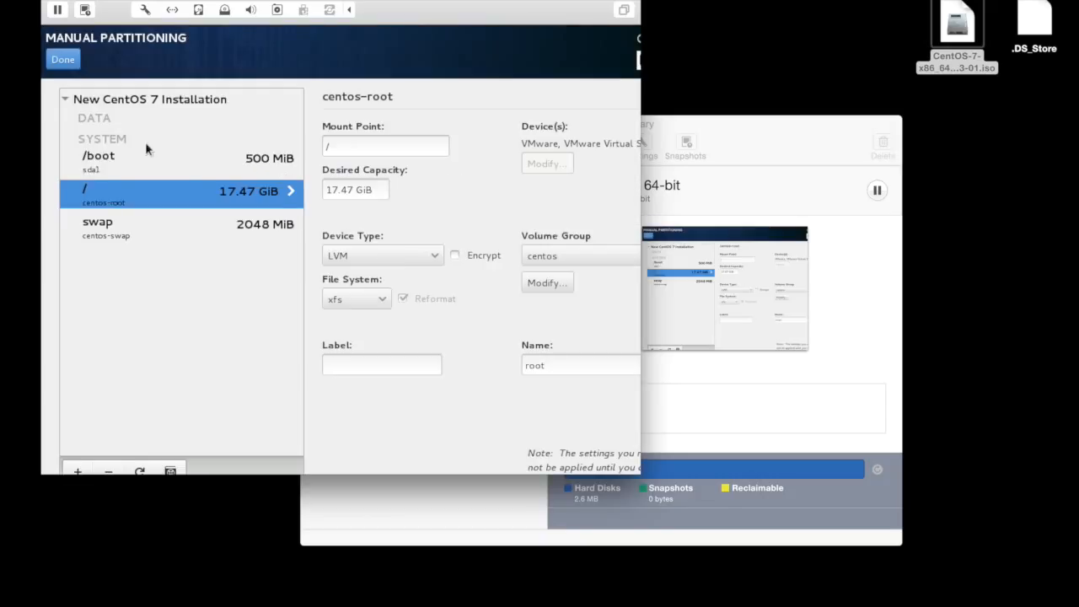
Change the file system of the /boot and / mount points to ext4.
left_click(199, 168)
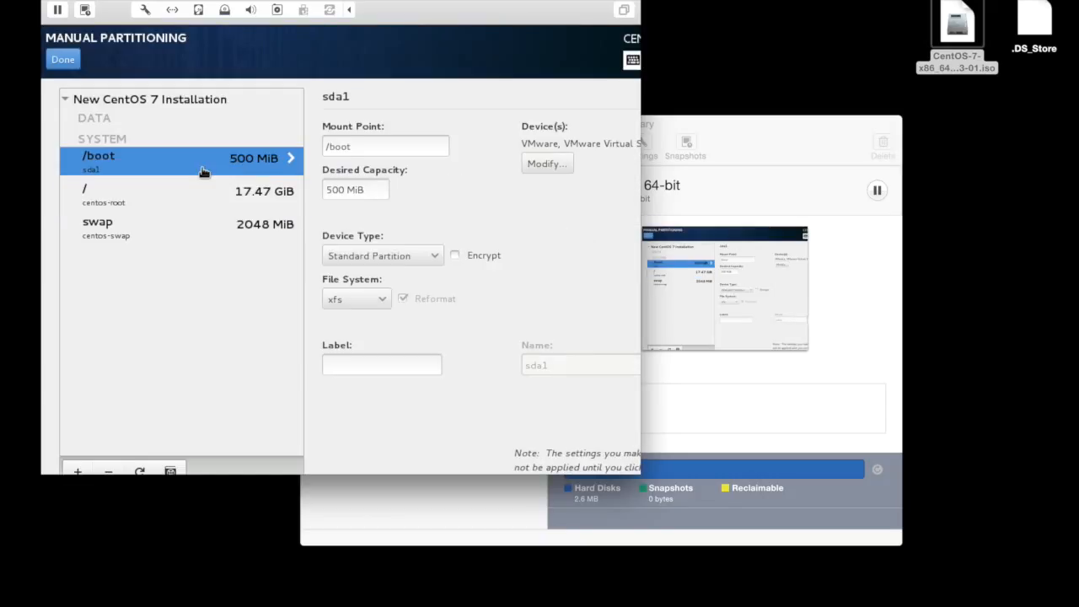
left_click(361, 308)
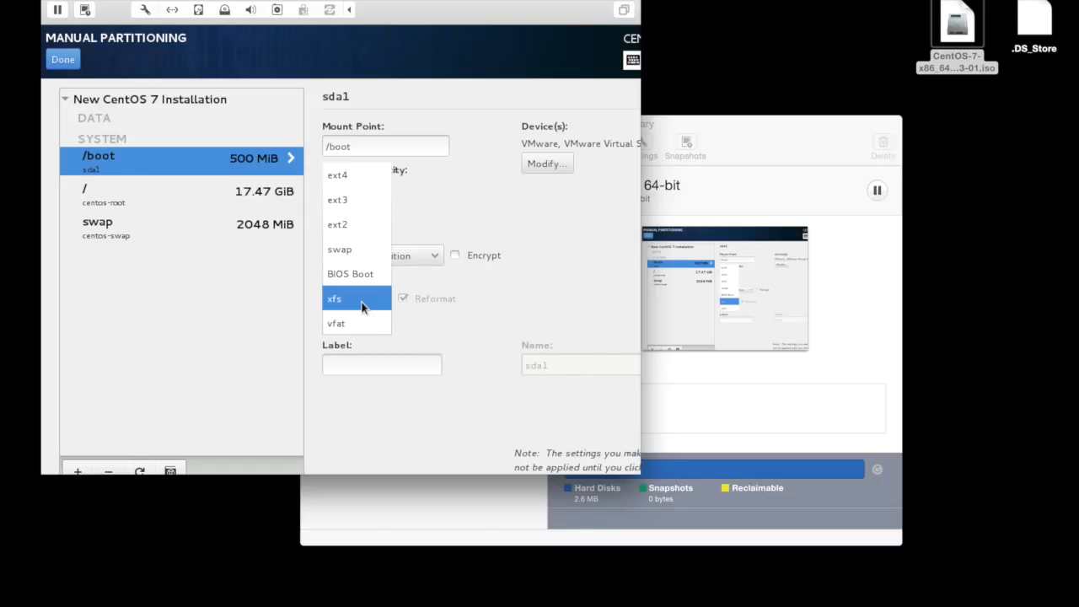
left_click(341, 179)
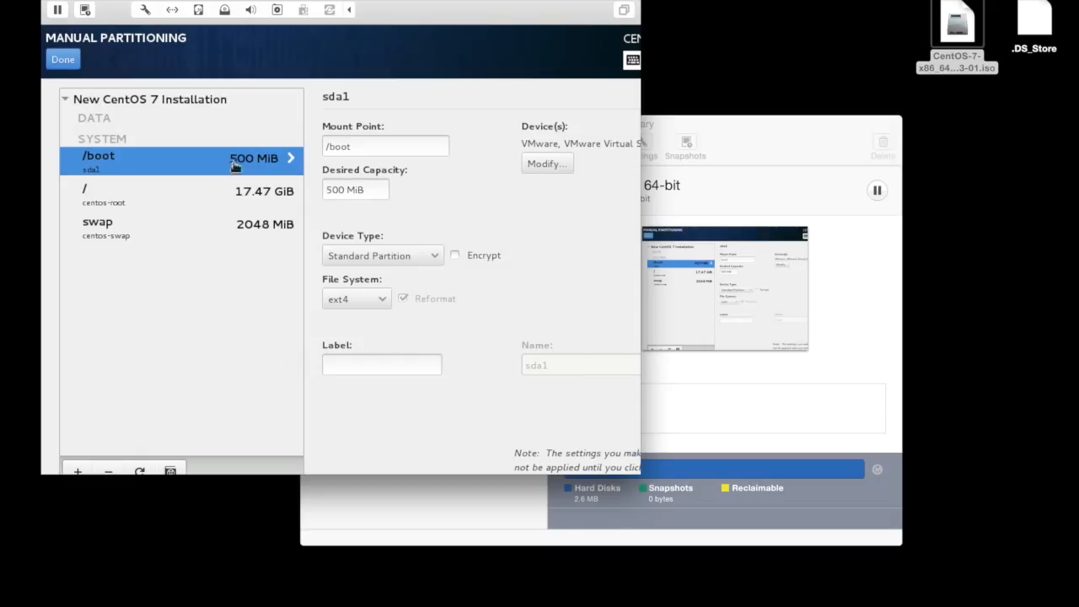
left_click(224, 191)
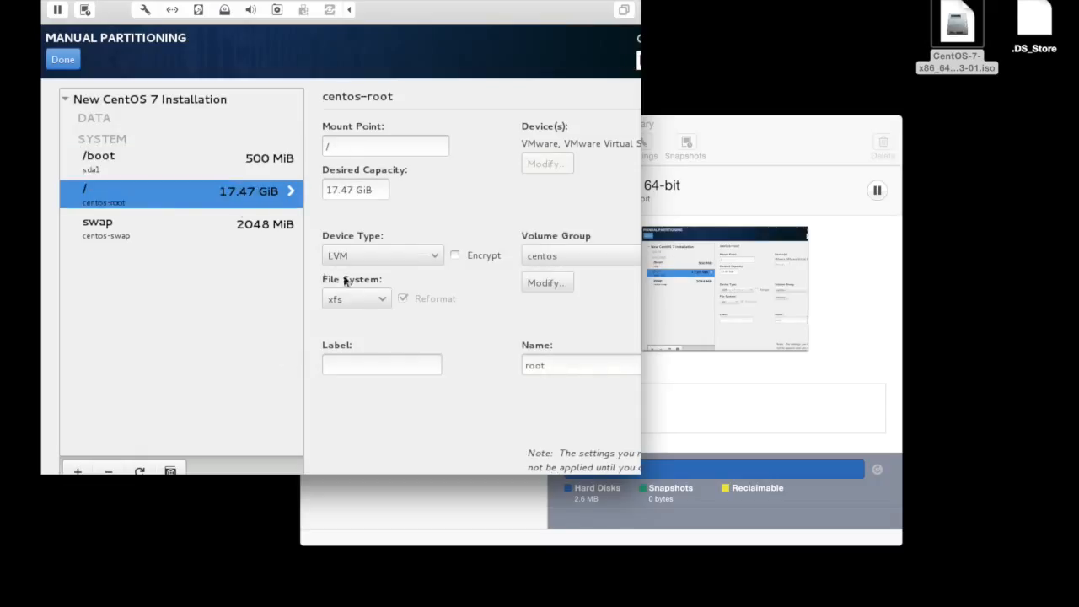
left_click(358, 301)
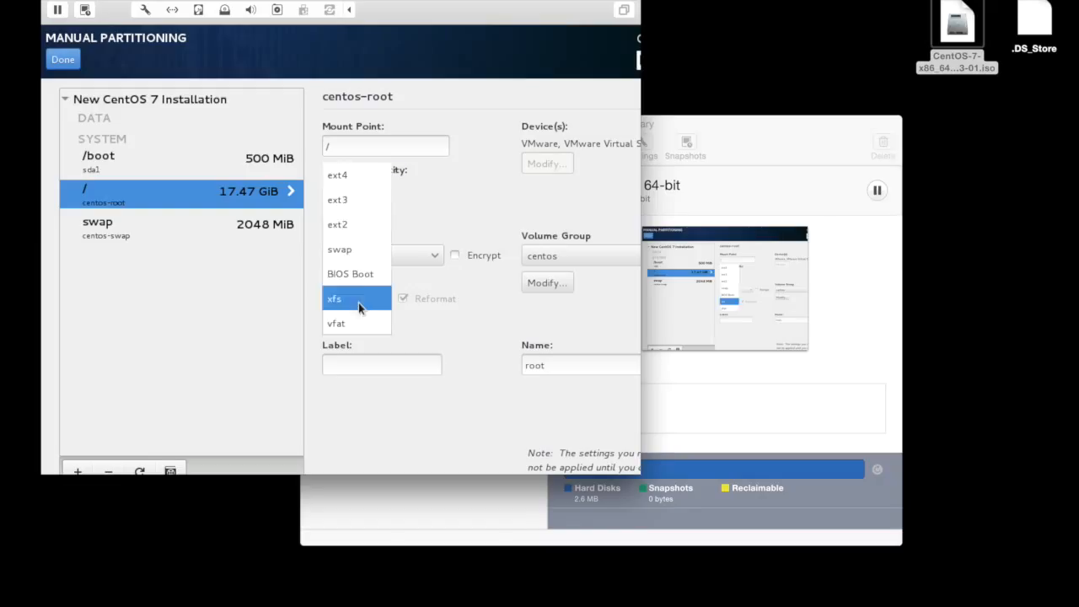
left_click(339, 175)
Set the desired capacity of the / mount point to 7 GiB.
left_click(340, 189)
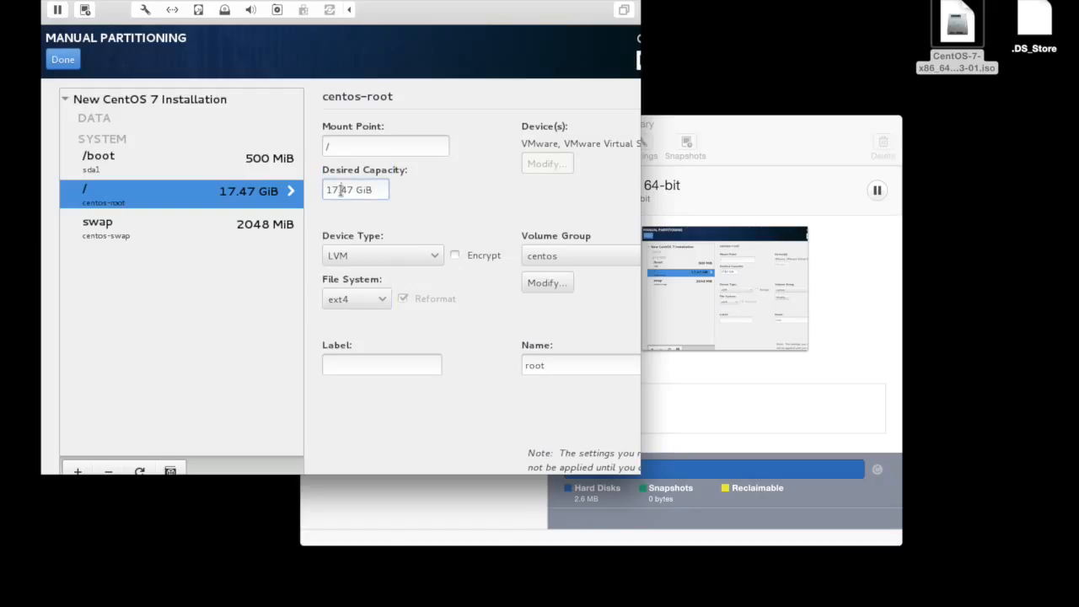
key("BackSpace")
key("BackSpace")
type("7.")
key("Delete")
key("Delete")
key("BackSpace")
left_click(264, 162)
left_click(258, 192)
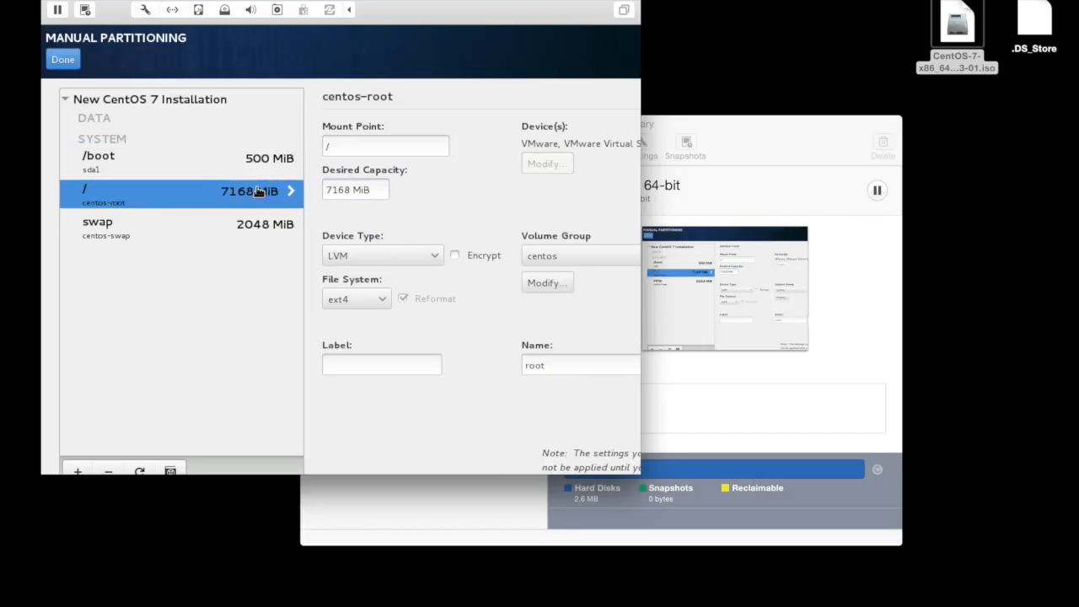
Add a /home mount point with a desired capacity of 7 GiB.
left_click(81, 469)
left_click(521, 291)
left_click(508, 314)
left_click(446, 314)
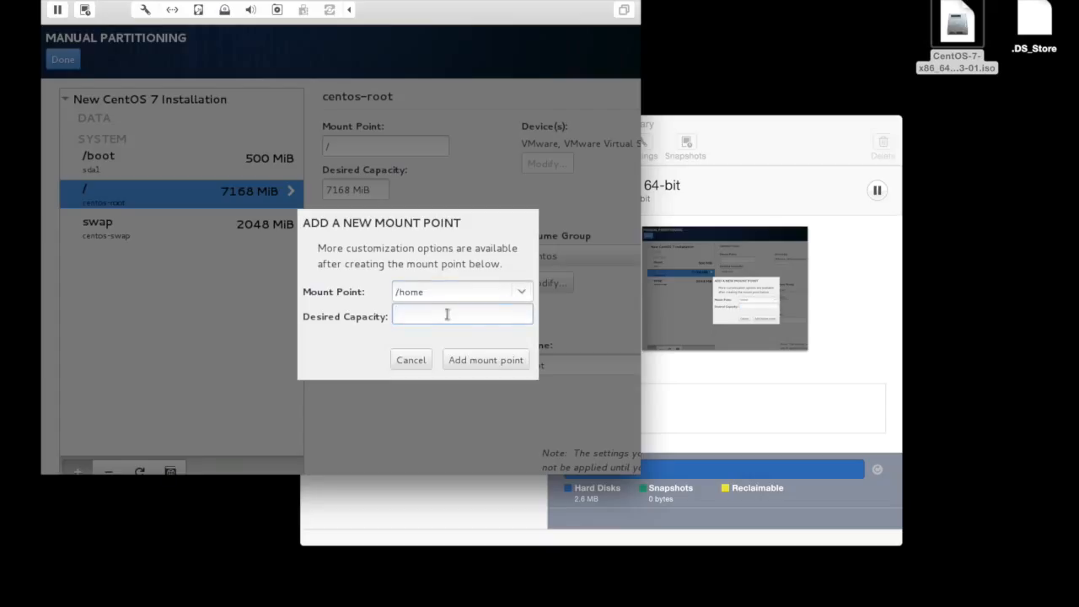
type("7GigB")
key("BackSpace")
key("BackSpace")
type("B")
left_click(493, 361)
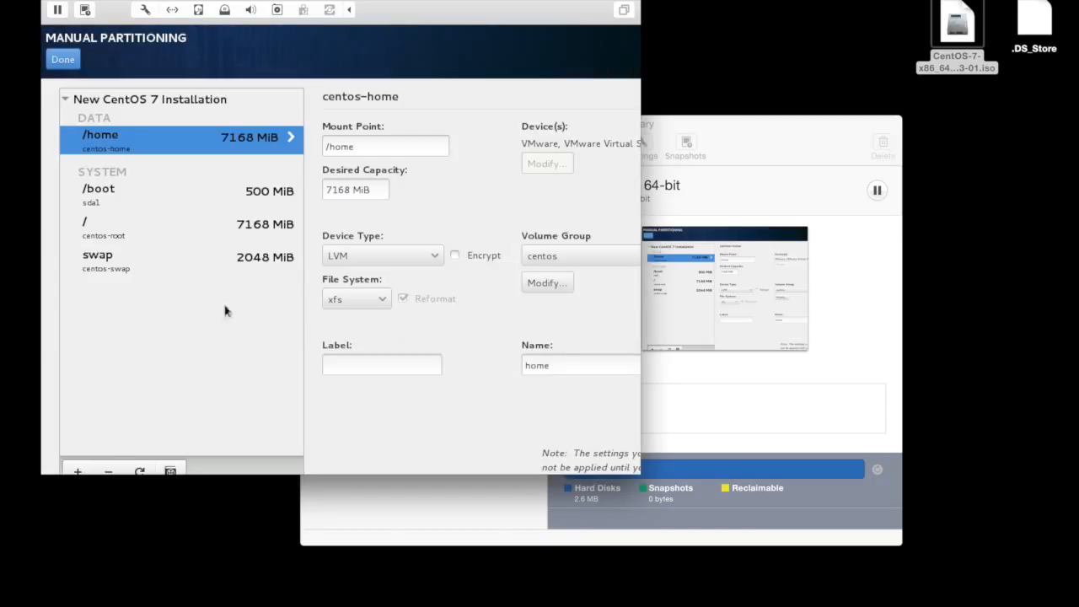
Set the /home file system to ext4 without encryption and accept the custom partitioning changes.
left_click(371, 298)
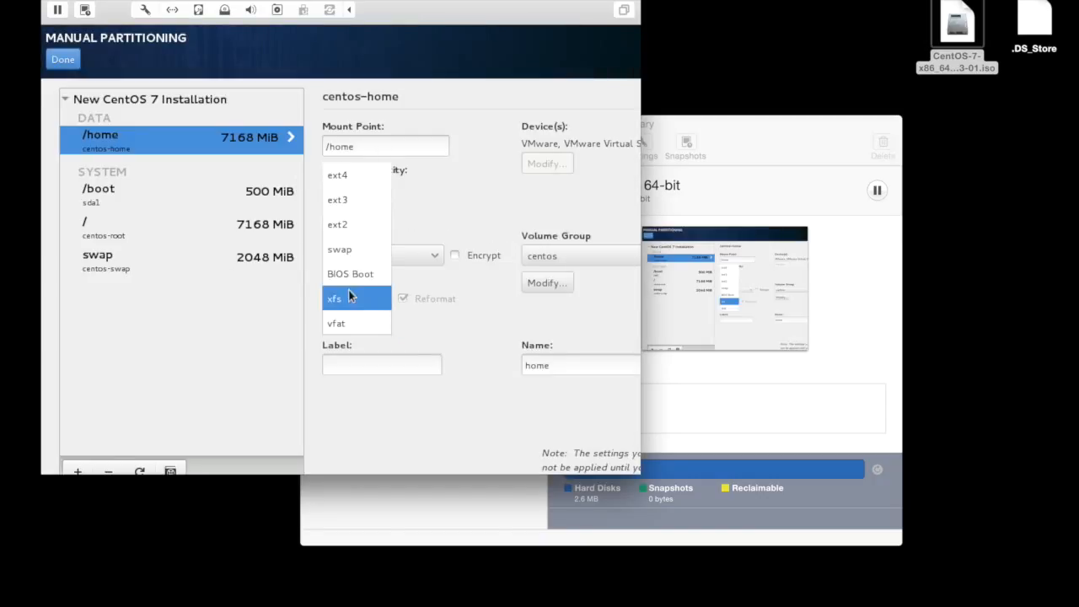
left_click(369, 187)
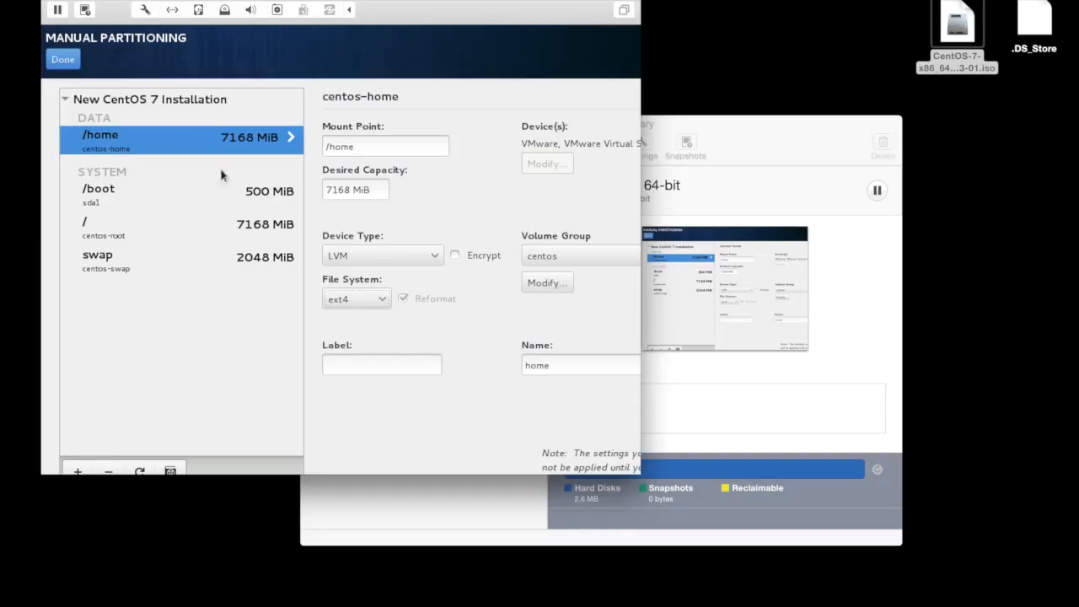
left_click(455, 255)
left_click(455, 254)
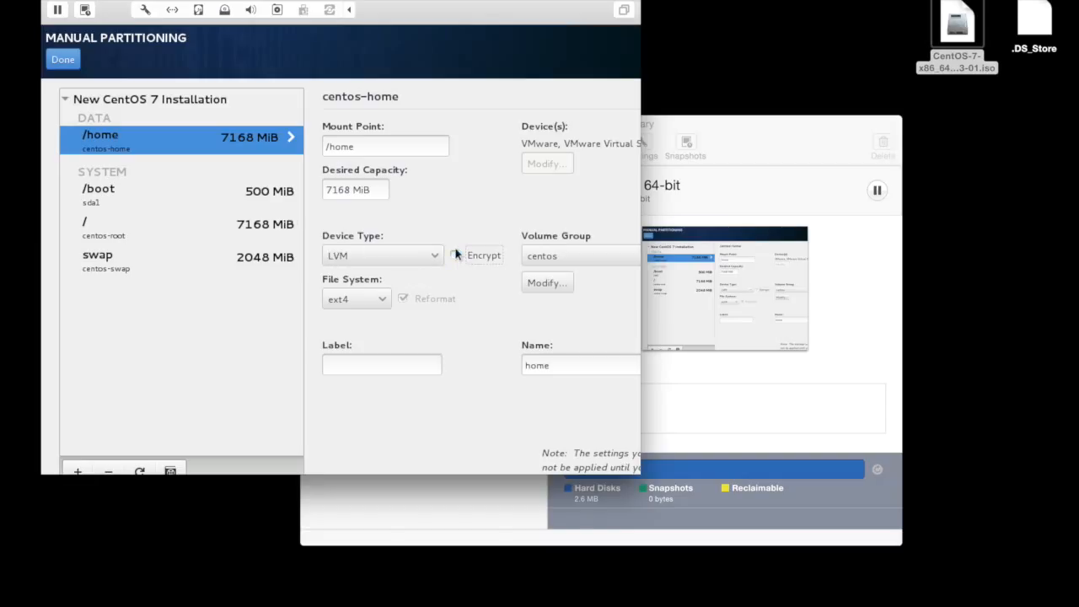
left_click(67, 67)
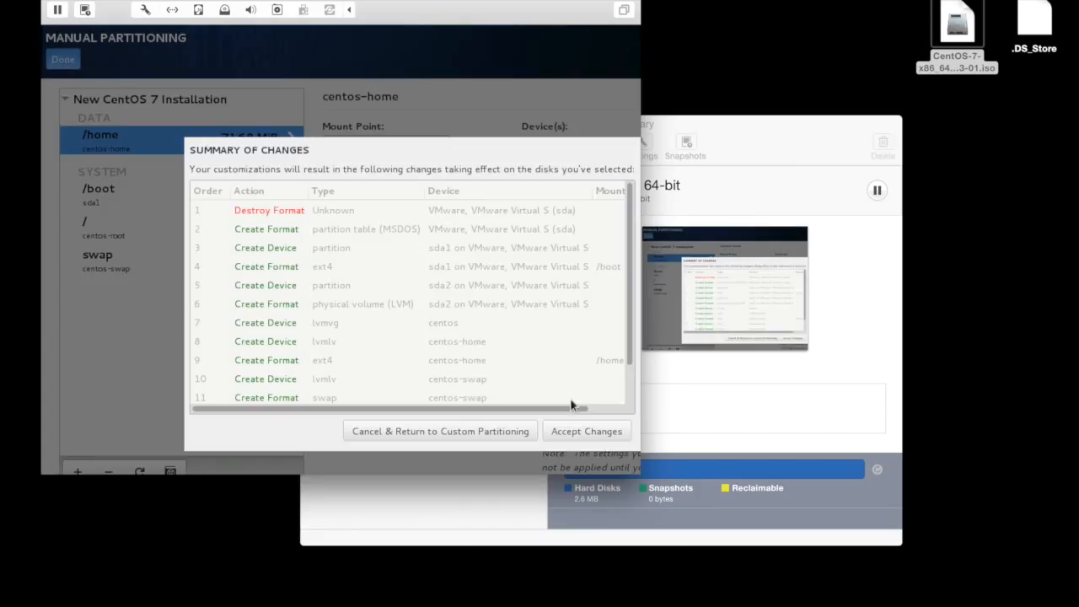
left_click(587, 432)
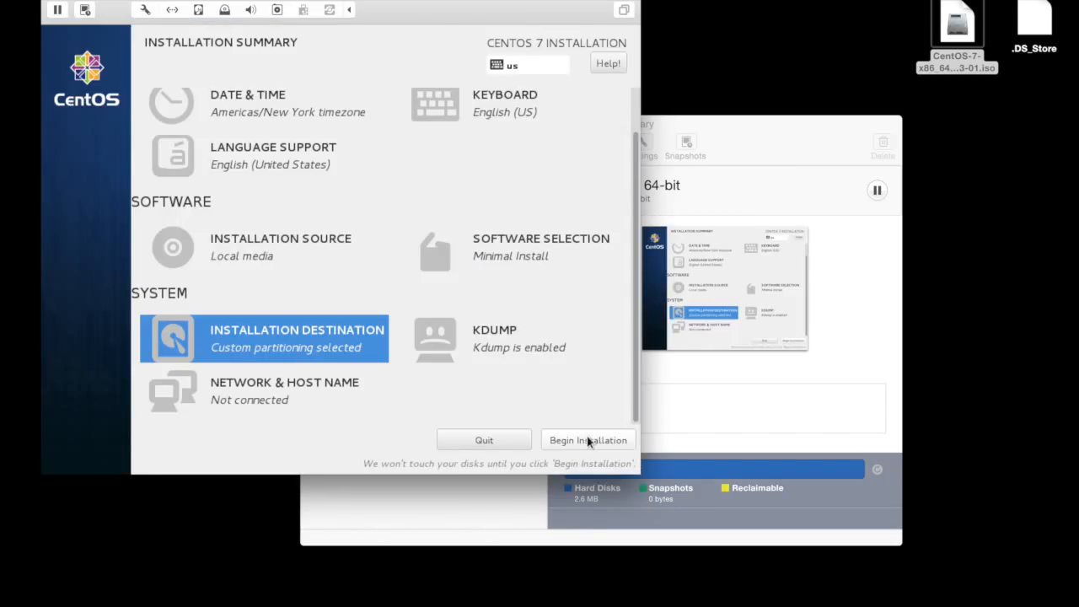
Set the host name to centos-server and begin the installation.
left_click(298, 399)
double_click(254, 424)
key("BackSpace")
key("BackSpace")
key("BackSpace")
double_click(255, 424)
key("BackSpace")
type("centos-se")
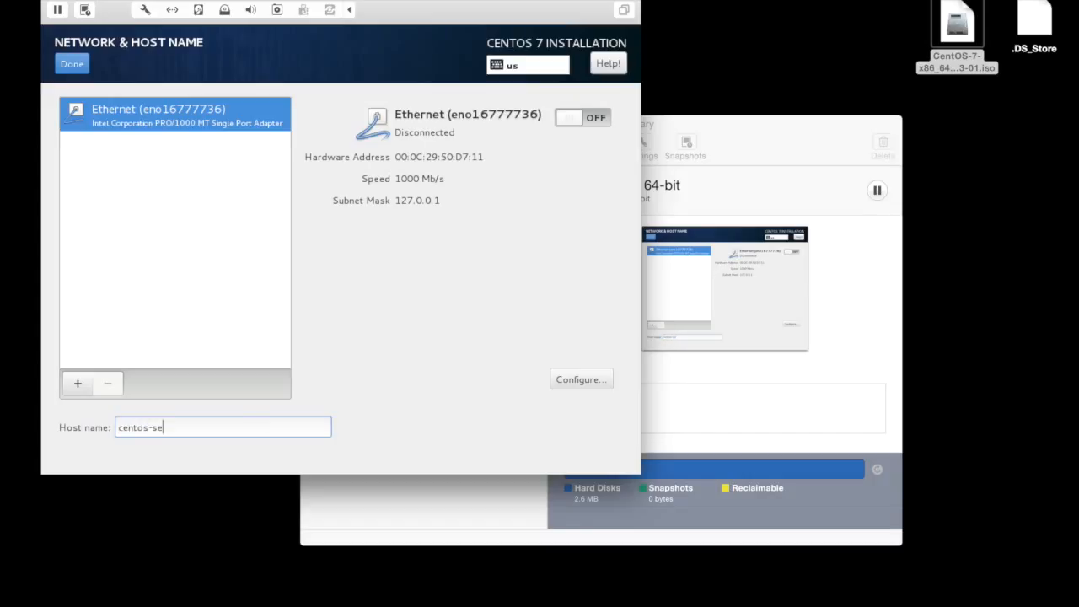
type("rver")
left_click(73, 64)
left_click(555, 433)
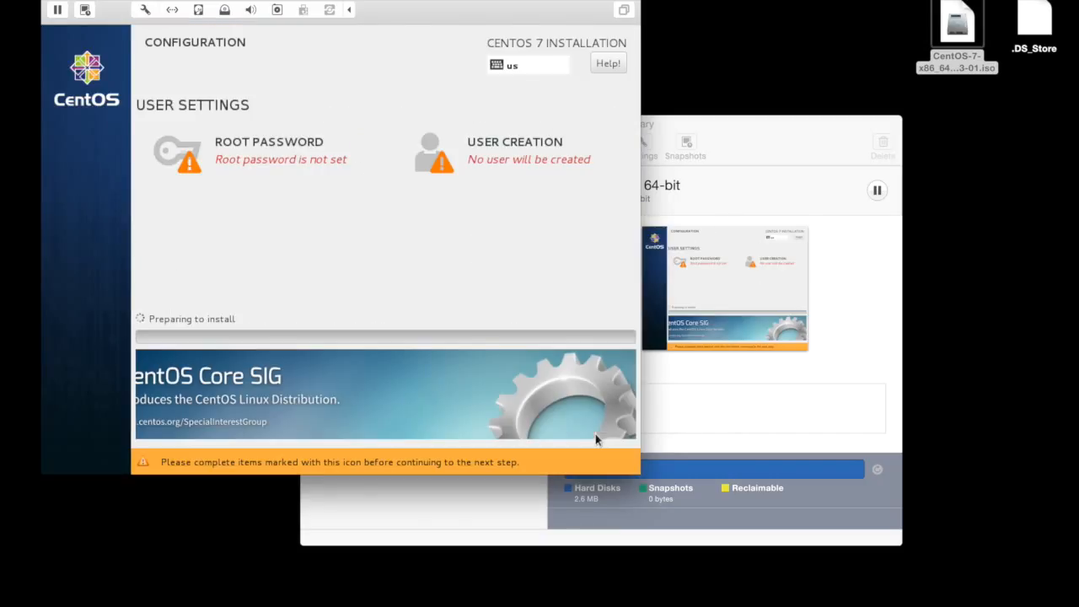
Enter and confirm the root password, and skip creating an additional user.
left_click(335, 150)
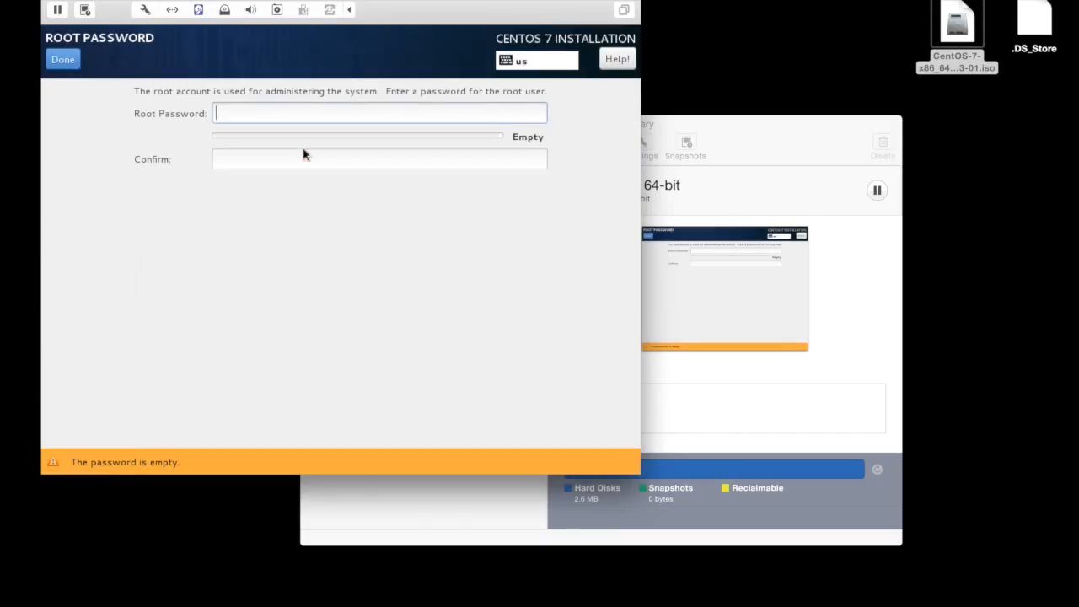
type("•••••••••••••••••••")
key("Tab")
type("•••••••••••••••••••")
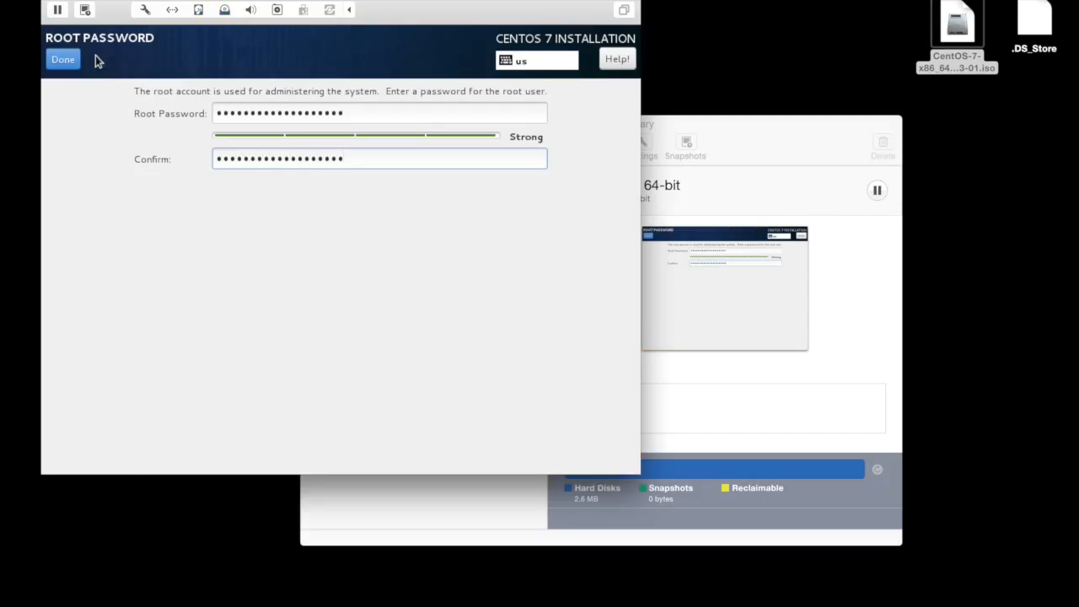
left_click(68, 60)
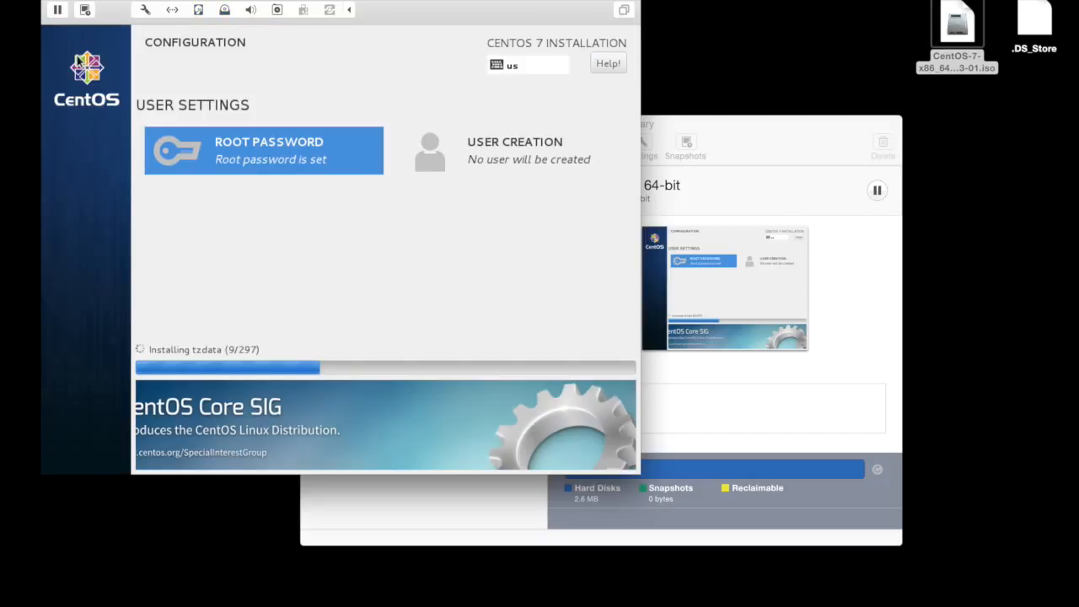
left_click(445, 154)
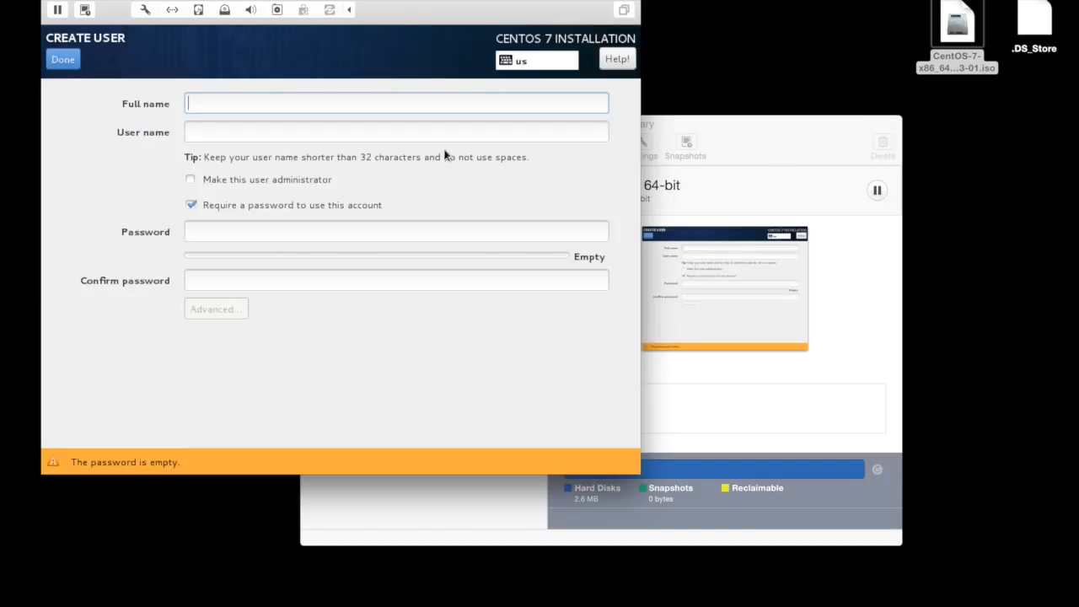
left_click(68, 61)
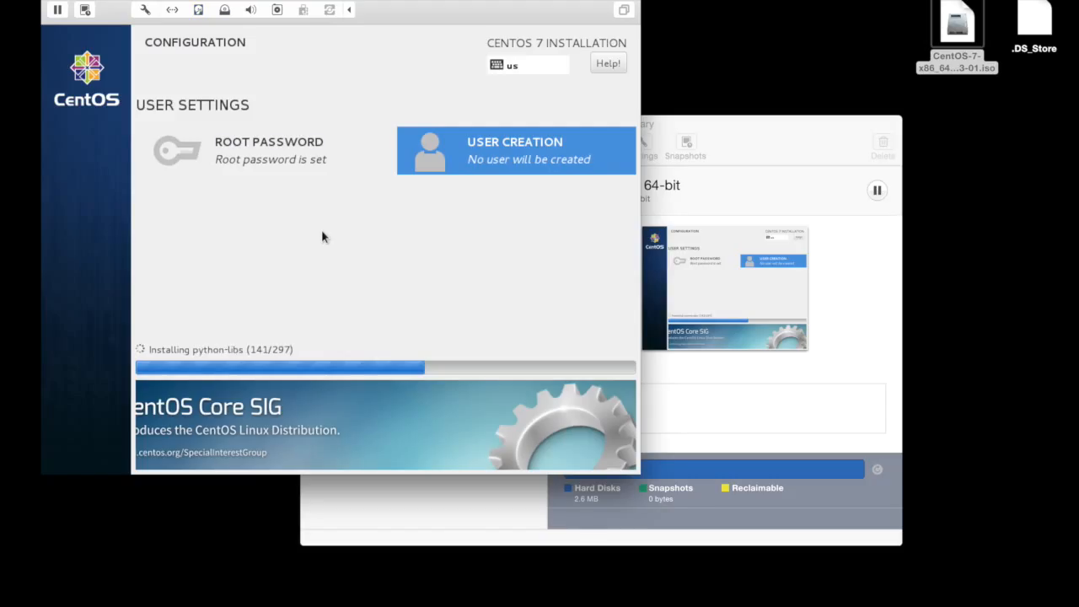
Examine the installer's text console, going through its main, shell, log, storage-log and program-log windows.
key("ctrl+alt+F1")
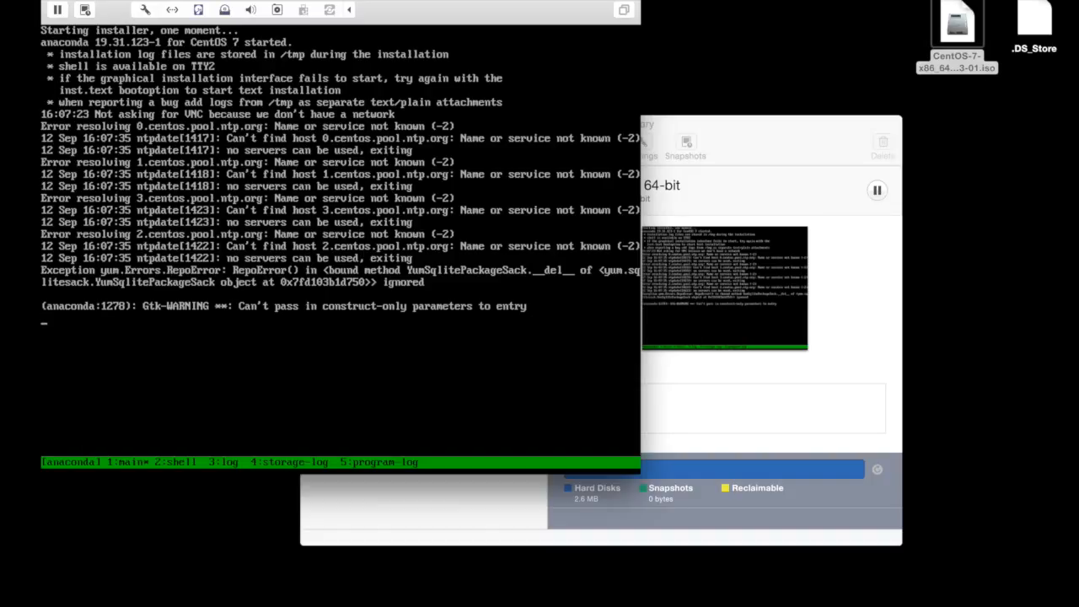
key("ctrl+b")
key("2")
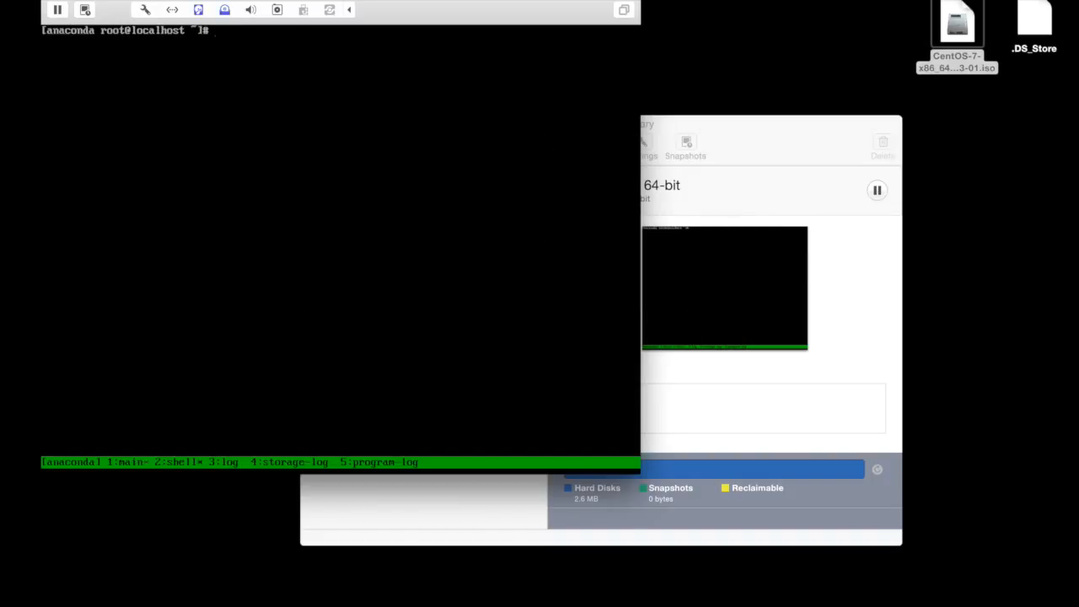
key("ctrl+b")
key("3")
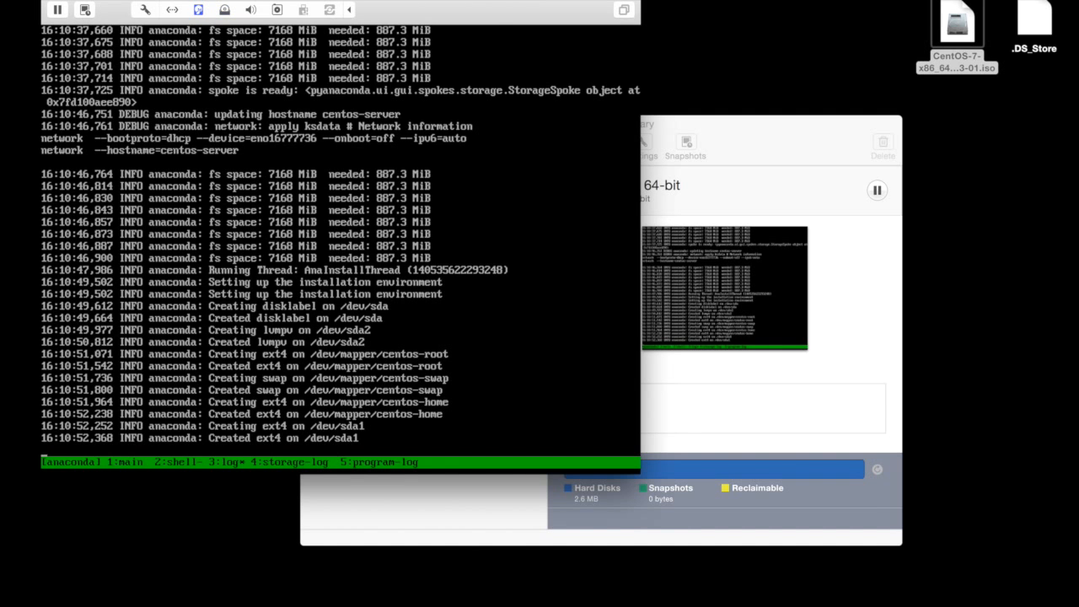
key("ctrl+b")
key("4")
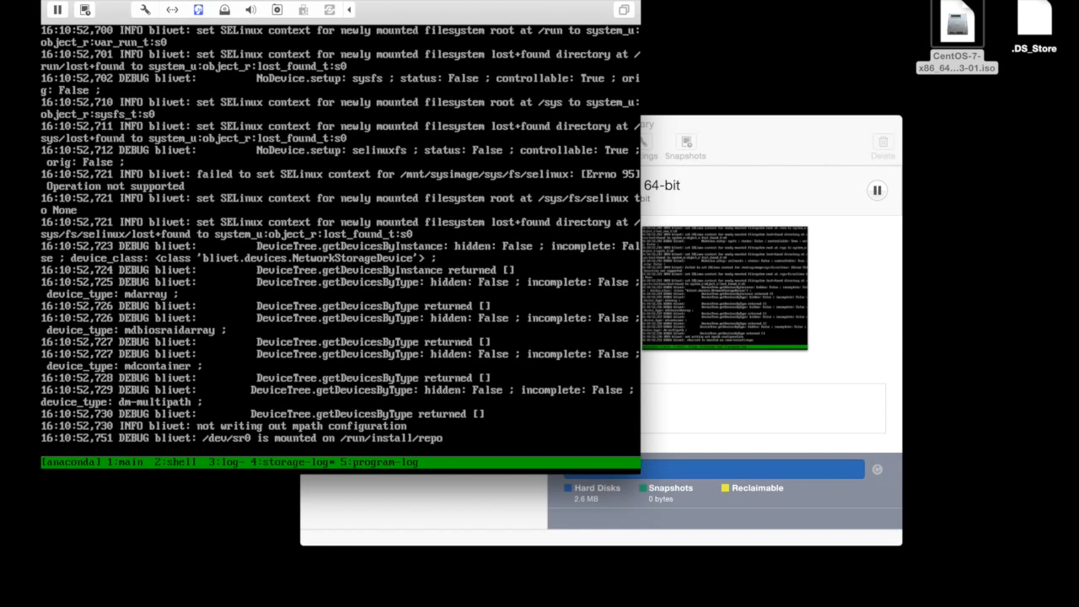
key("ctrl+b")
key("5")
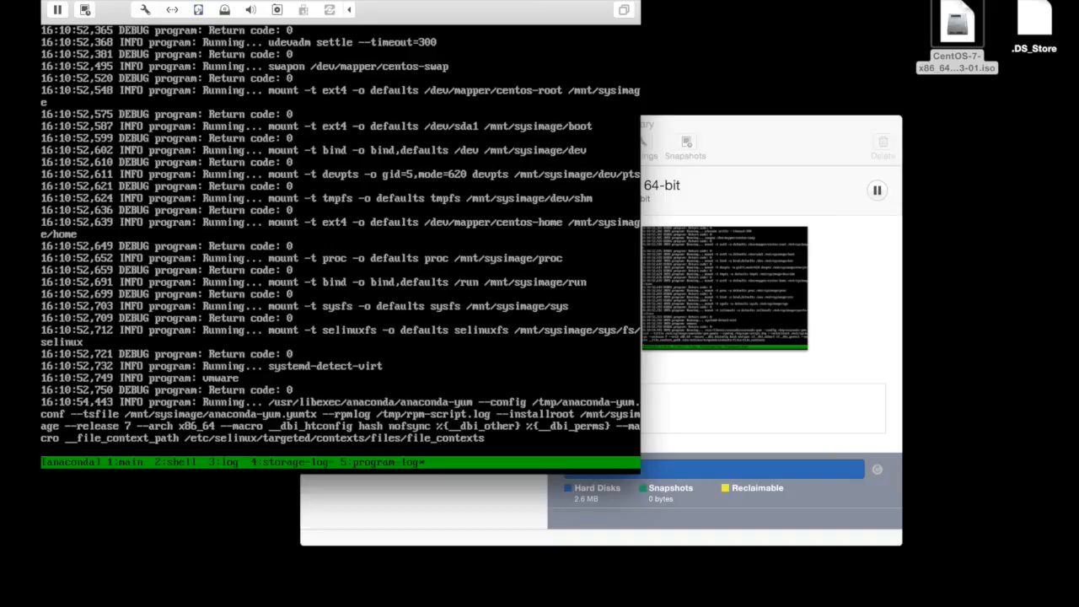
In the installer's shell window, list the contents of /tmp with ls /tmp.
key("ctrl+b")
type("2")
type("ls /tm")
type("p")
key("Return")
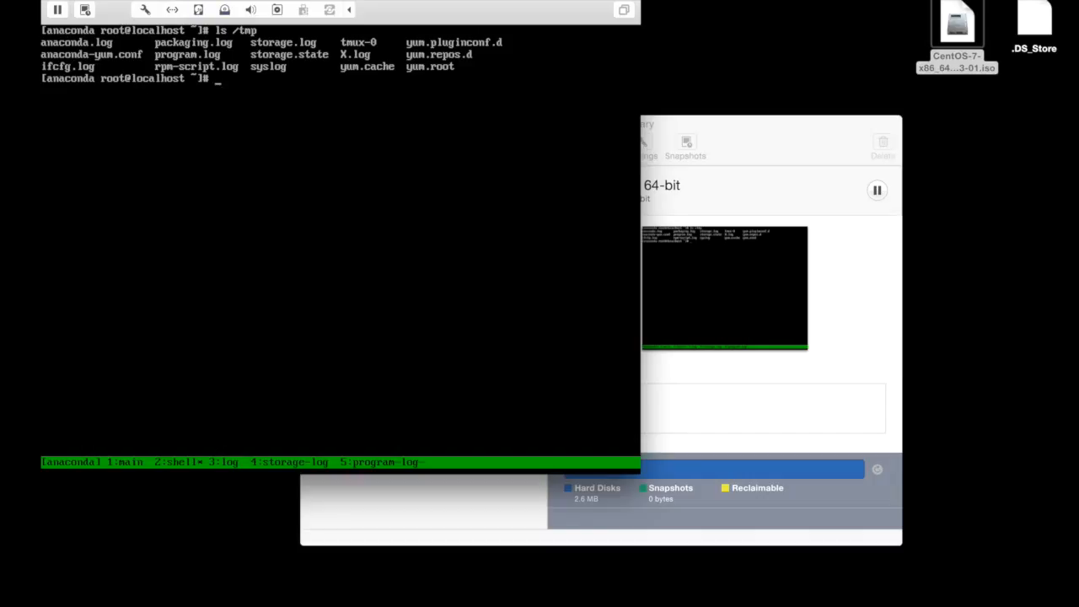
Read the installer log /tmp/anaconda.log with less through to its end, and close it.
type("less /tmp/an")
key("Tab")
type(".log")
key("Return")
key("Down")
key("Down")
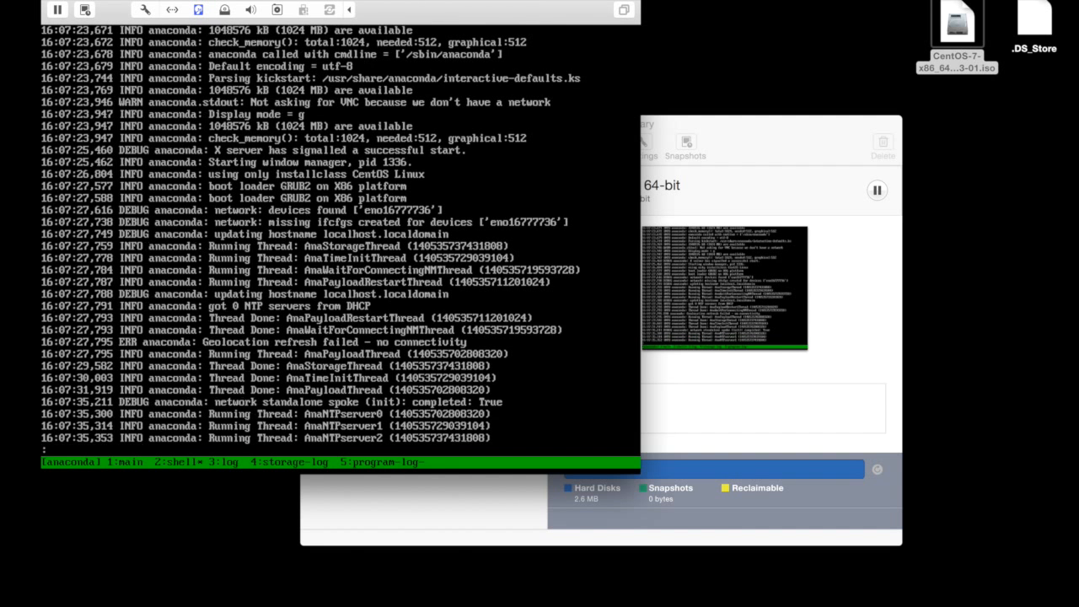
key("shift+g")
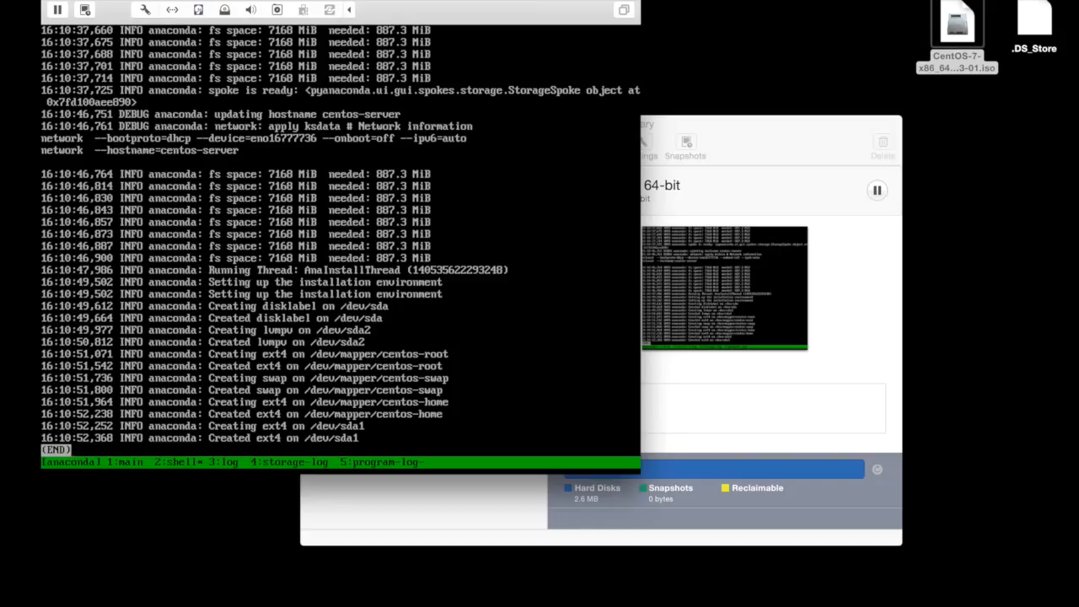
key("q")
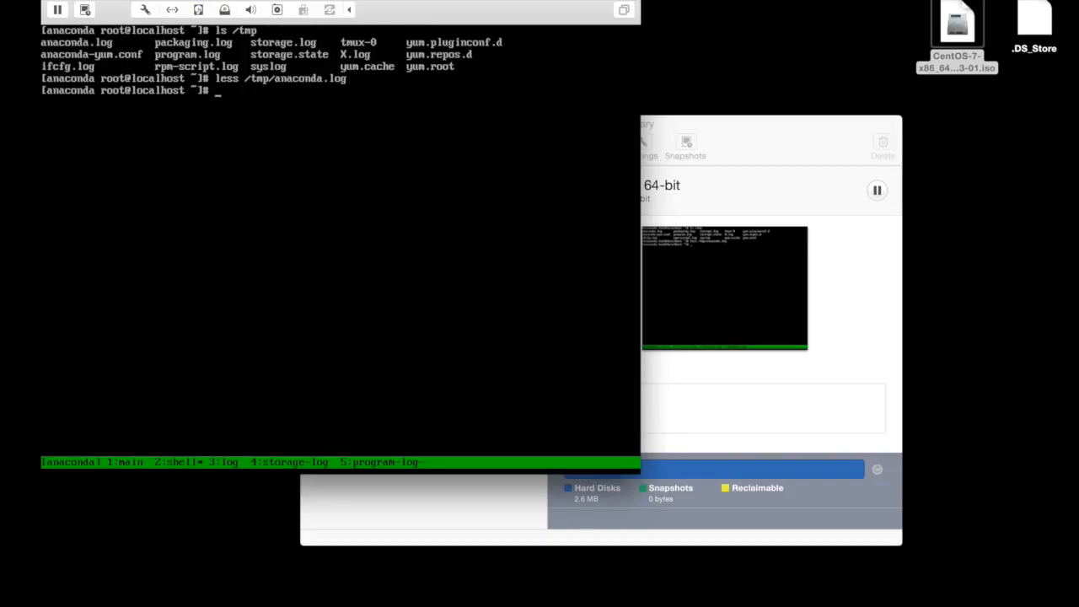
Check the installer's log window for the same anaconda log entries, and return to the shell window.
key("ctrl+b")
key("3")
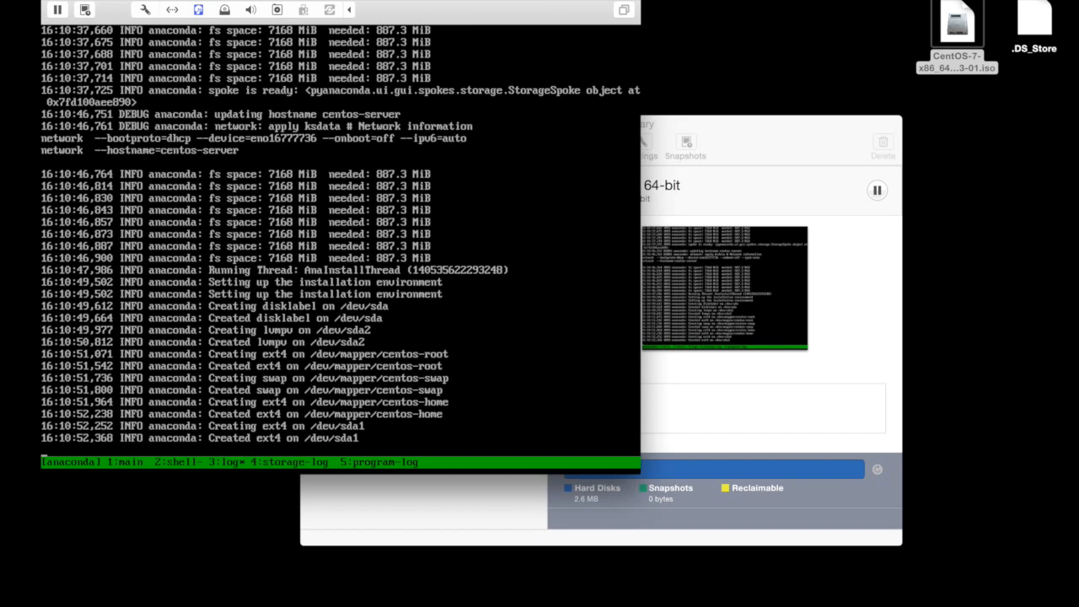
key("ctrl+b")
key("2")
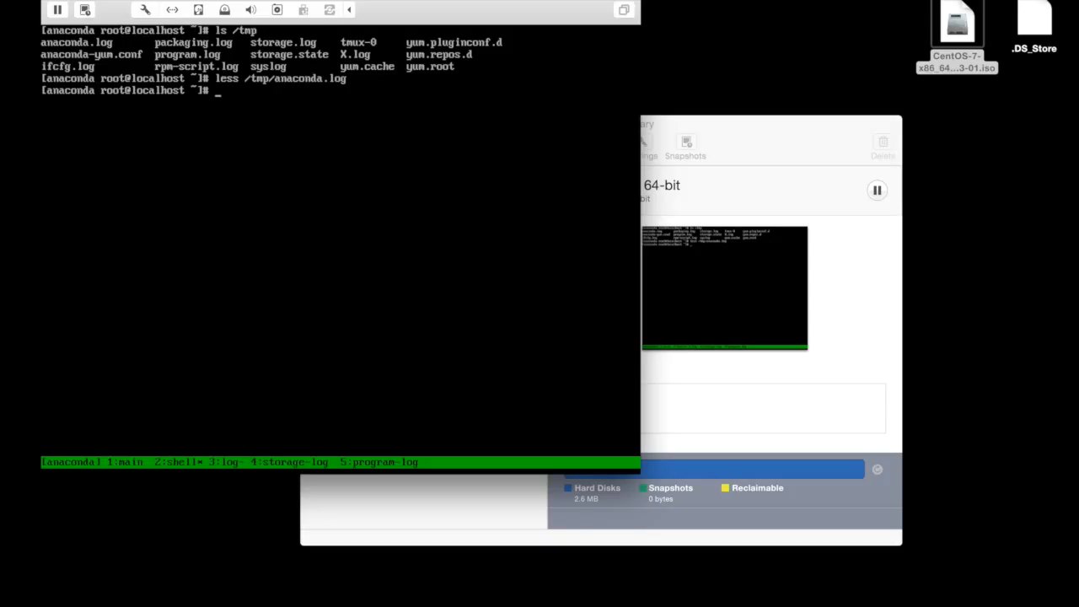
Return to the graphical installer, reboot once installation is complete, and boot the CentOS Linux 7 (Core) 3.10.0-229.el7.x86_64 entry.
key("ctrl+alt+F6")
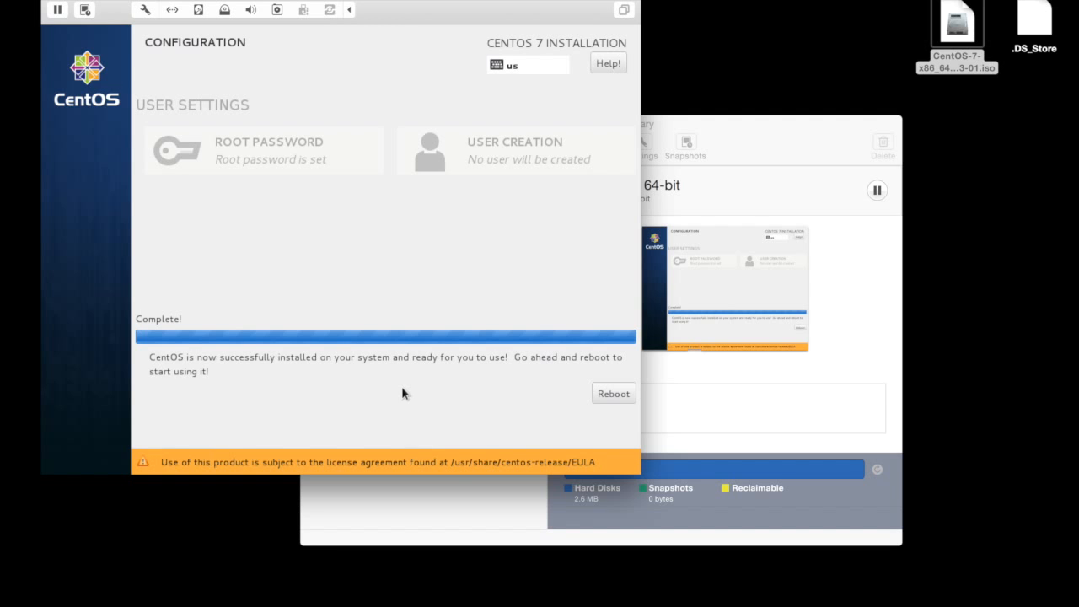
left_click(599, 391)
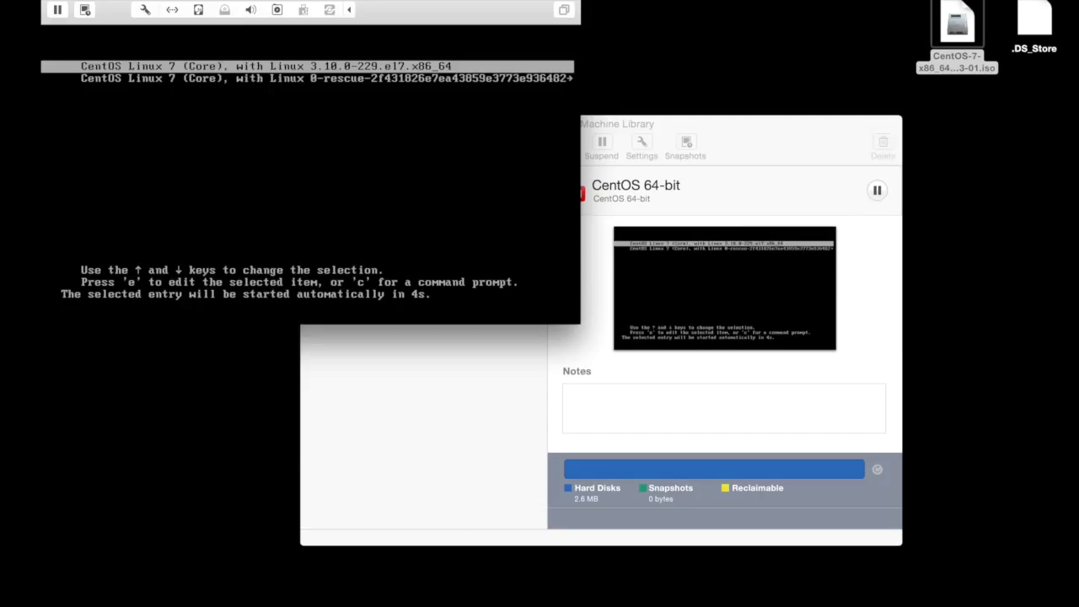
key("Return")
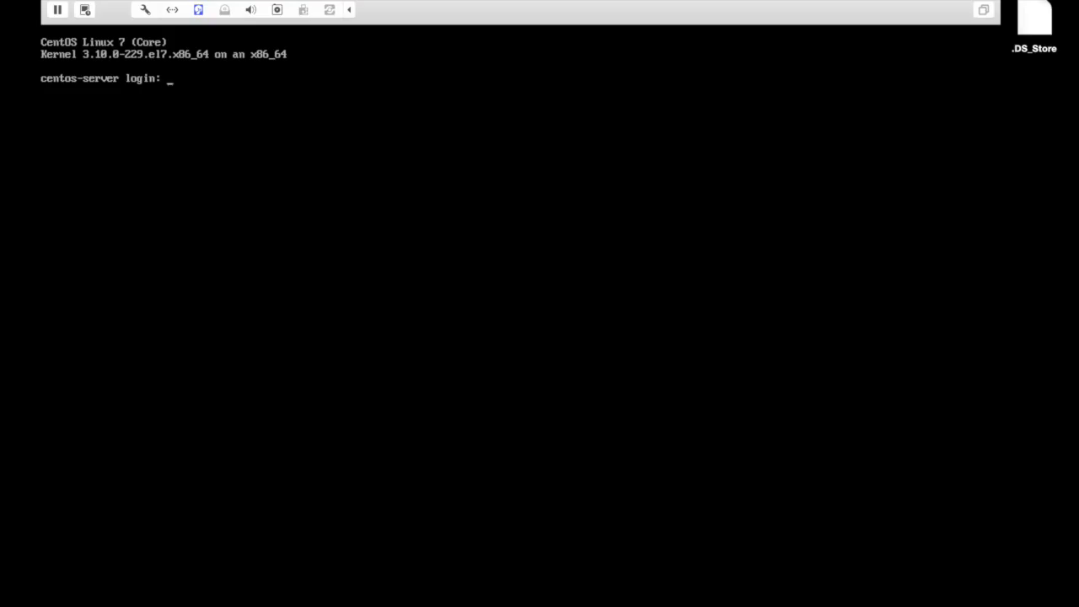
Log in to centos-server as root, entering the account password.
type("root")
key("Return")
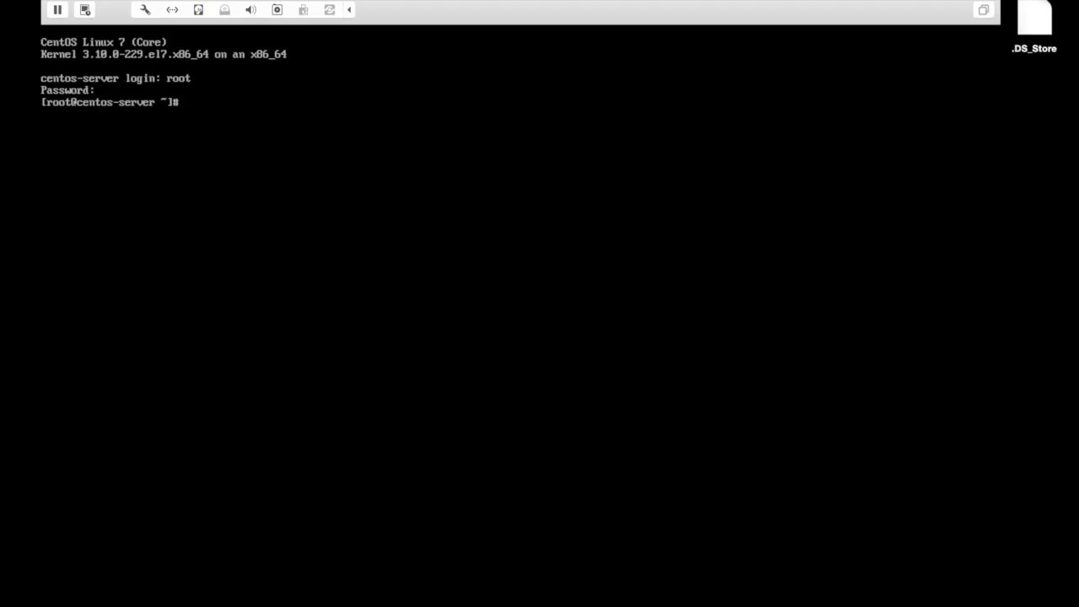
Check the disk usage and mount options of the centos volumes with df -h | grep centos and mount | grep centos.
type("df -h | g")
type("rep cen")
type("tos")
key("Return")
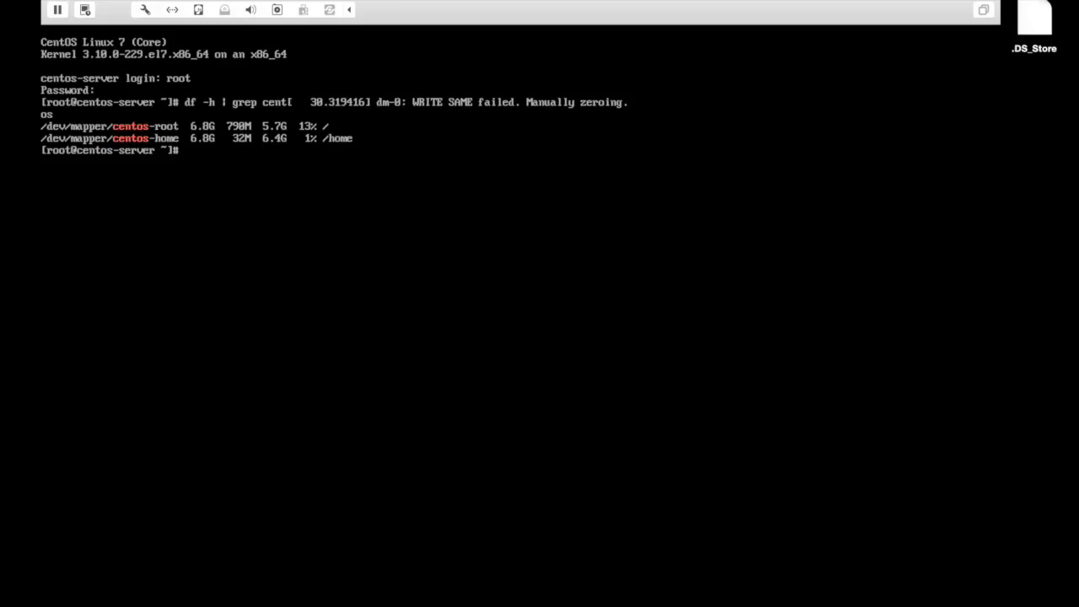
type("mount | grep centos")
key("Return")
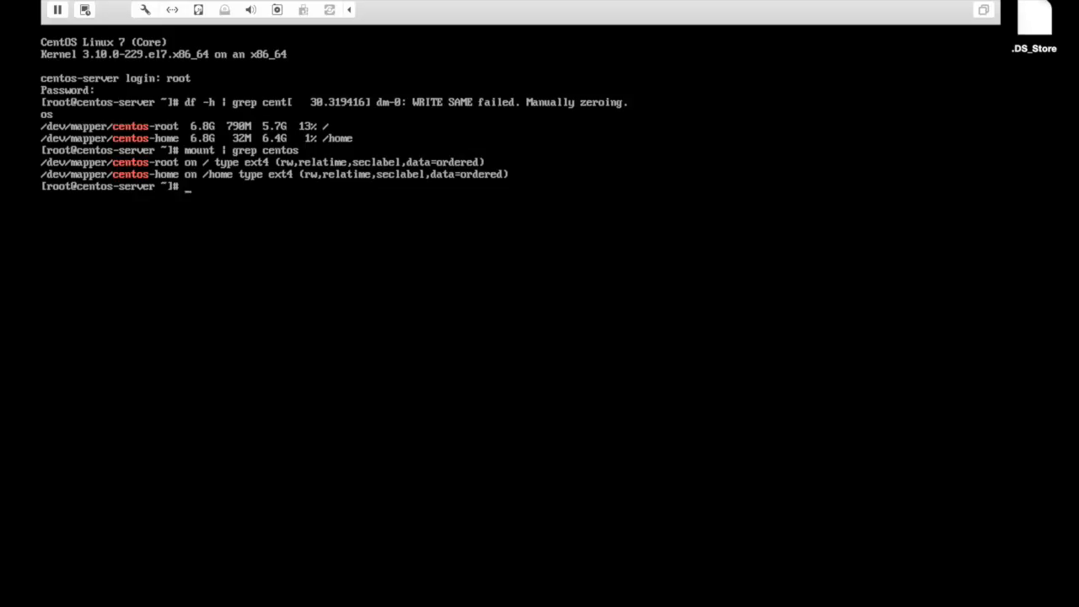
List the LVM volume groups with vgs and the logical volumes with lvs.
type("vgs")
key("Return")
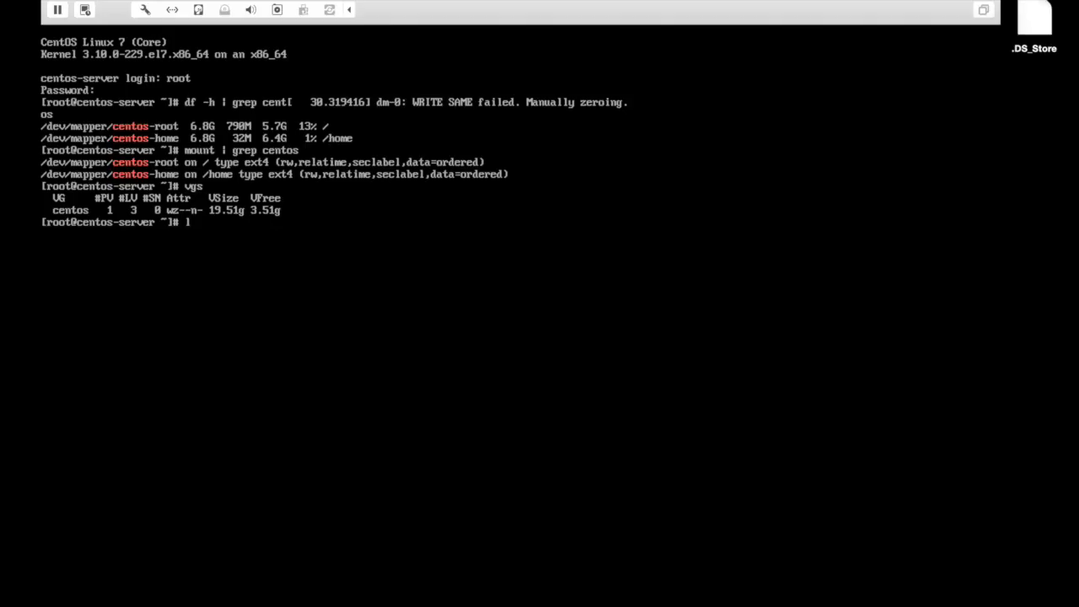
type("vs")
key("Return")
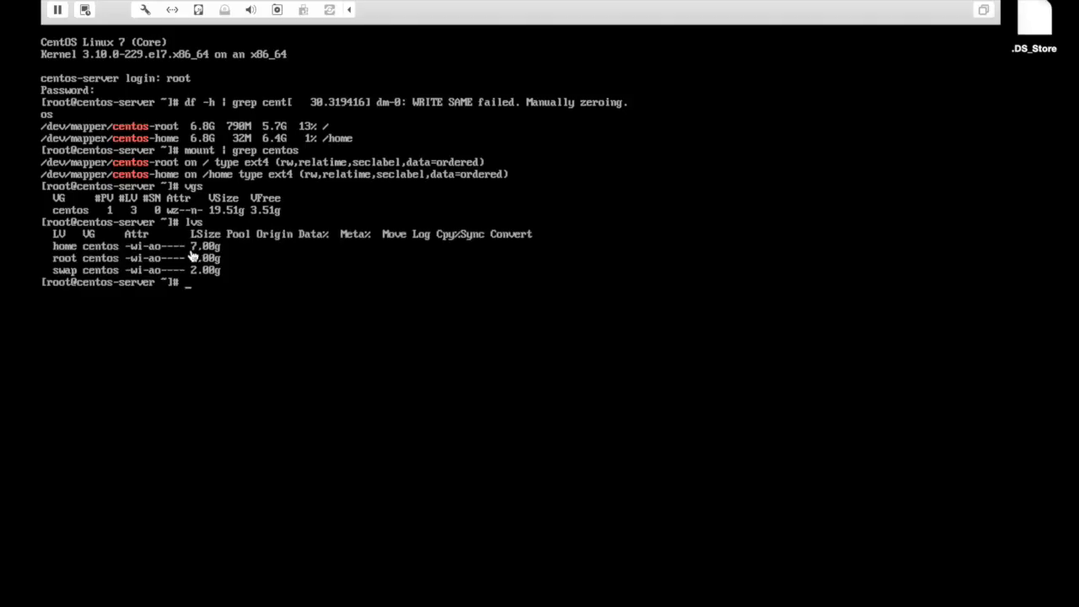